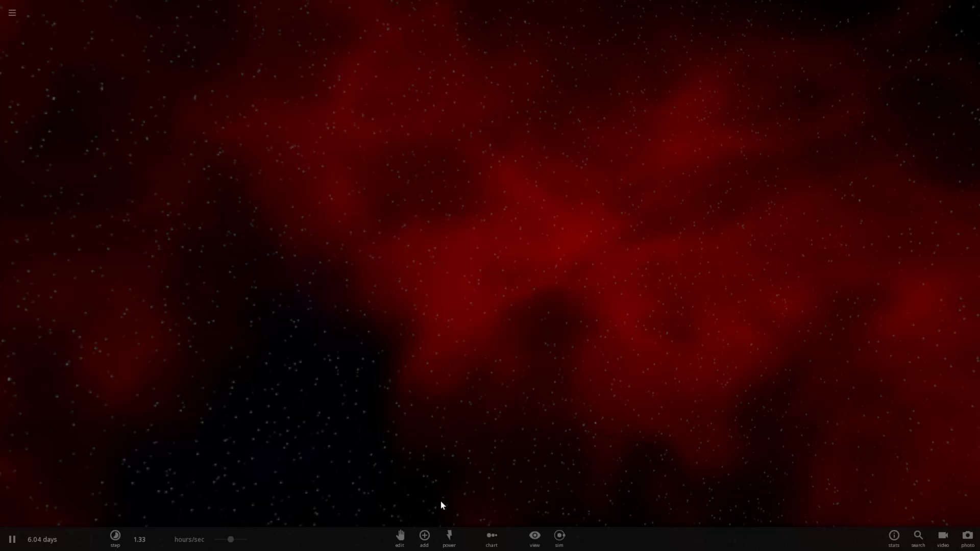
Add a Black Hole 100 M_Sun near the centre of the empty simulation.
{"action": "left_click", "coordinate": [423, 535]}
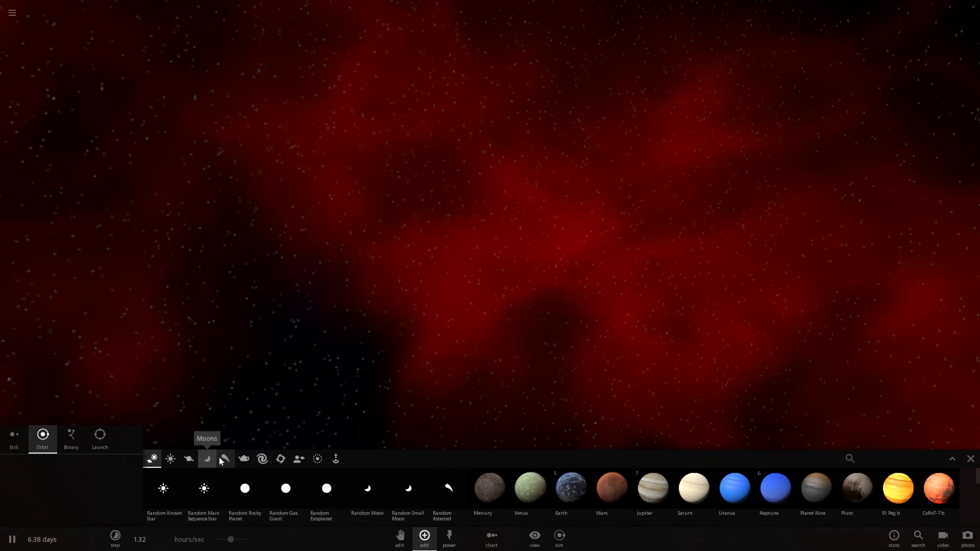
{"action": "left_click", "coordinate": [280, 458]}
{"action": "left_click", "coordinate": [238, 500]}
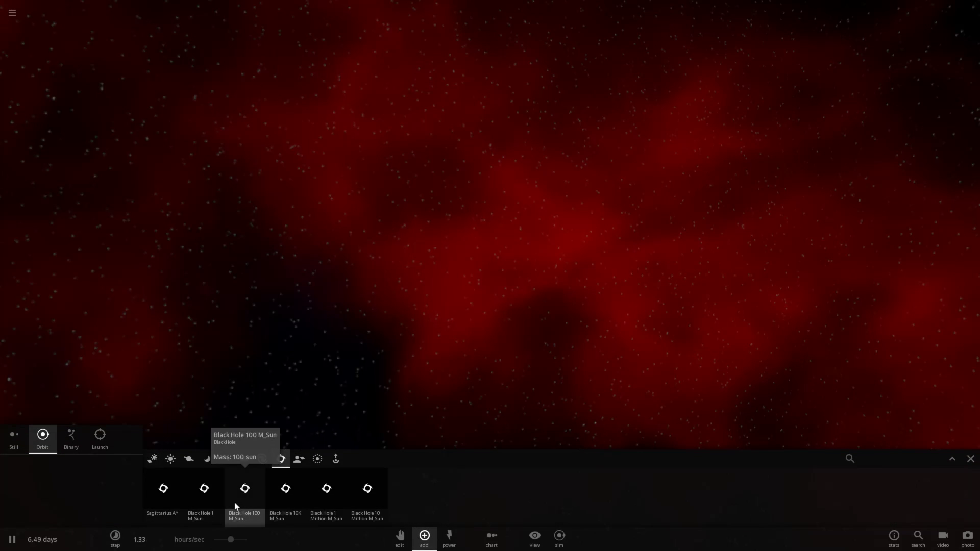
{"action": "left_click", "coordinate": [516, 260]}
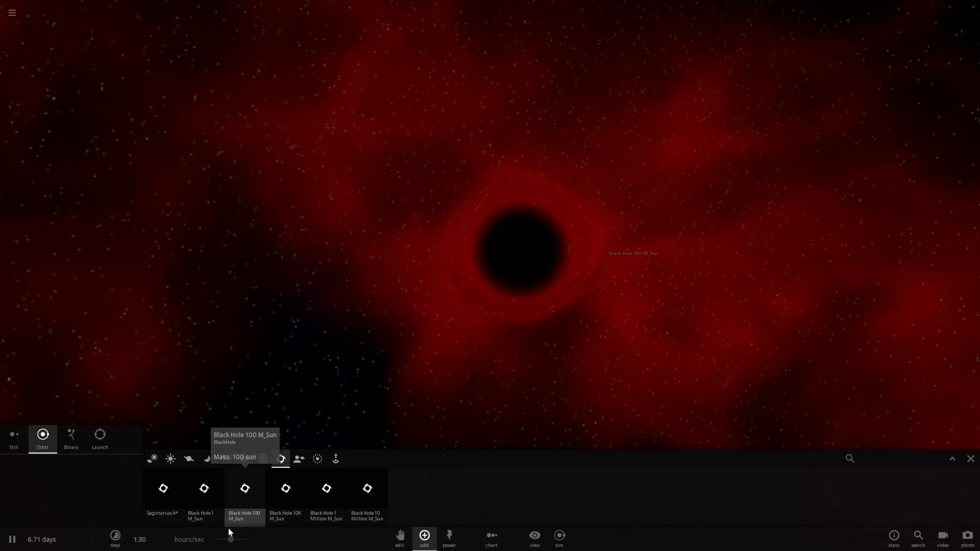
Bring up the pulsars among the addable stars and turn on Position Lock in the black hole's motion properties.
{"action": "left_click", "coordinate": [171, 459]}
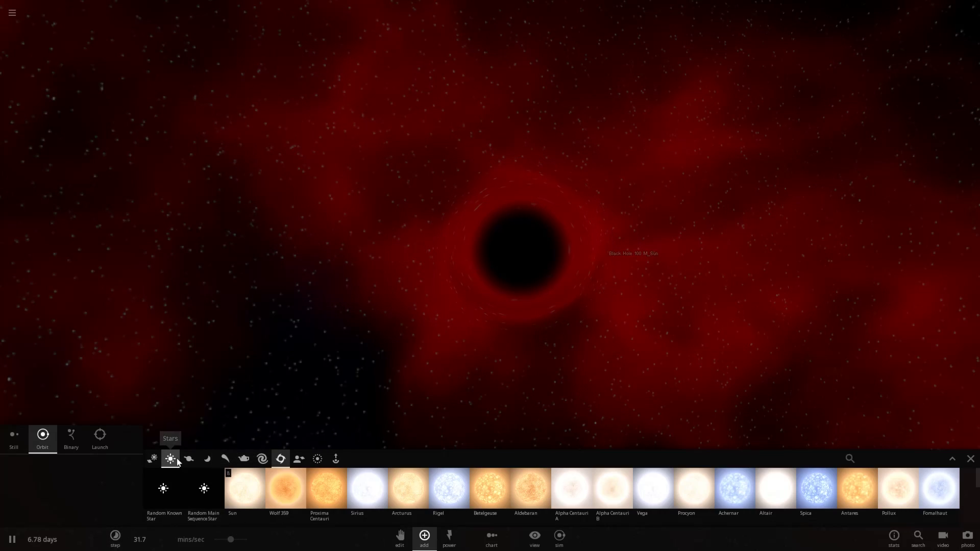
{"action": "scroll", "coordinate": [507, 495], "scroll_direction": "down", "scroll_amount": 5}
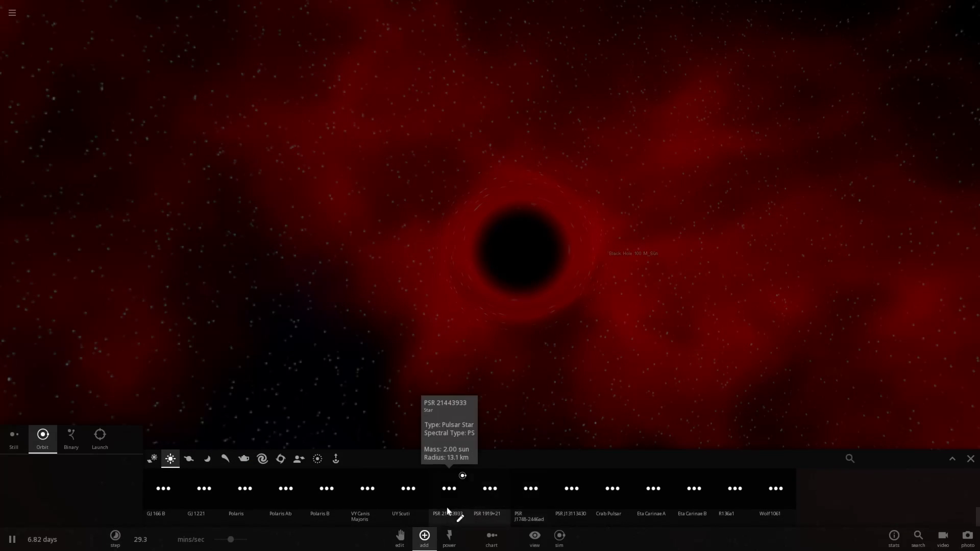
{"action": "left_click", "coordinate": [483, 293]}
{"action": "left_click", "coordinate": [960, 229]}
{"action": "left_click", "coordinate": [838, 156]}
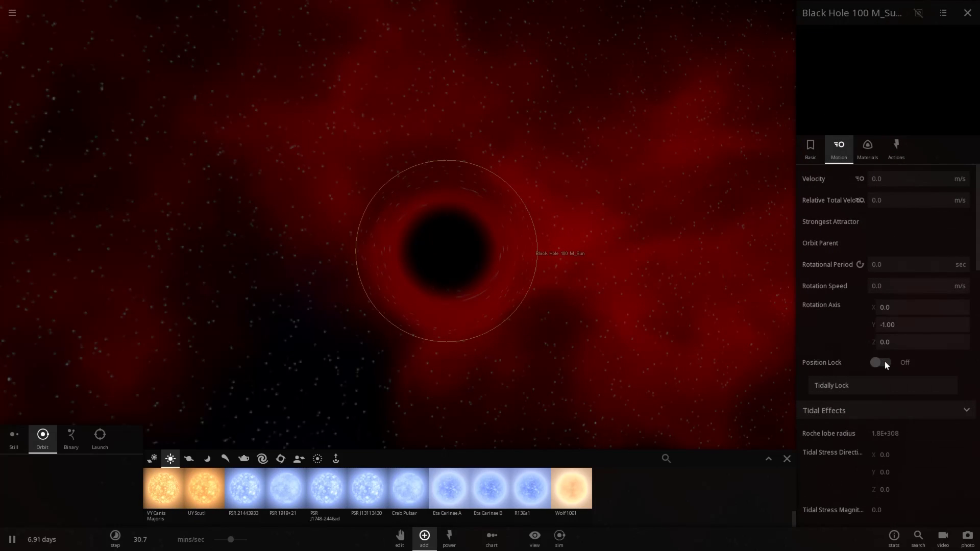
Pause the simulation and place the pulsar PSR 21443933 in orbit about 460 km from the black hole.
{"action": "mouse_move", "coordinate": [259, 486]}
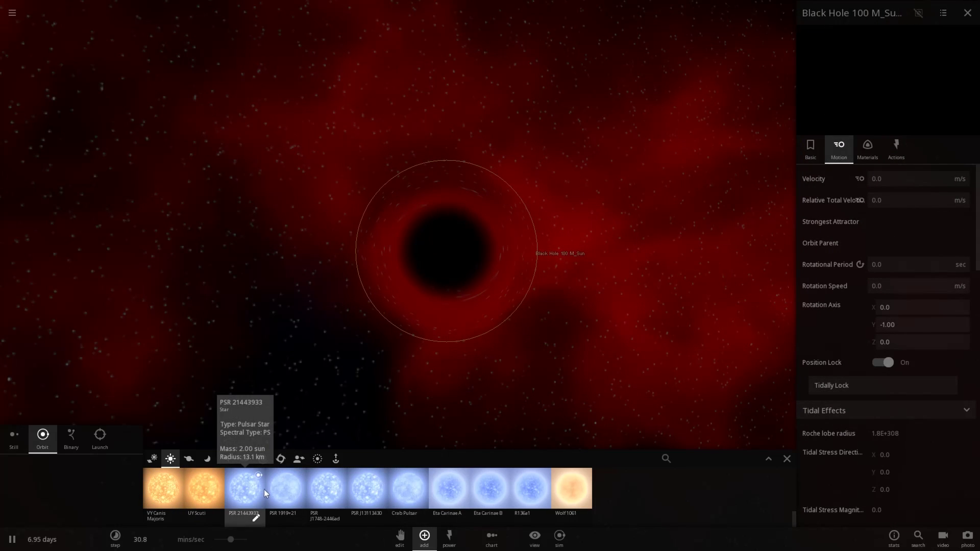
{"action": "left_click", "coordinate": [263, 490]}
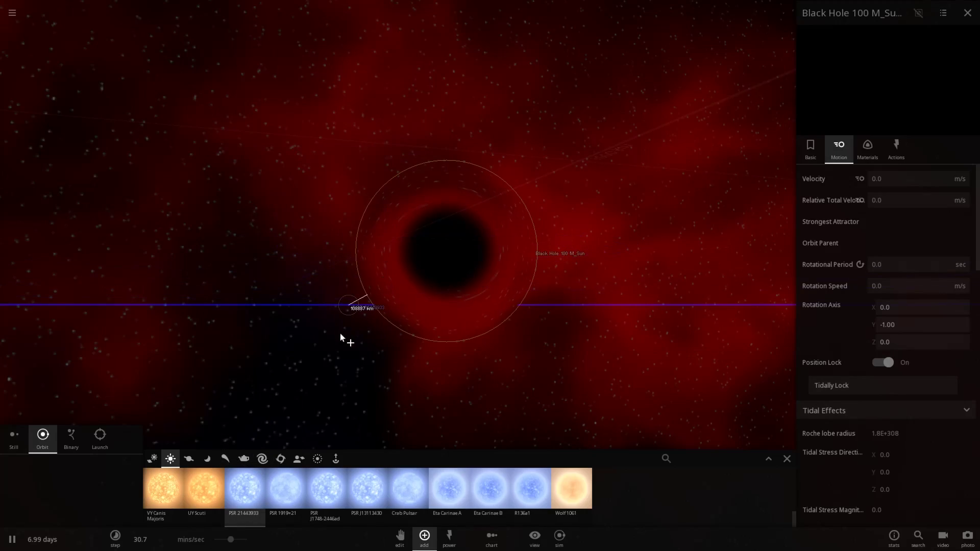
{"action": "right_click_drag", "start_coordinate": [340, 333], "coordinate": [338, 458]}
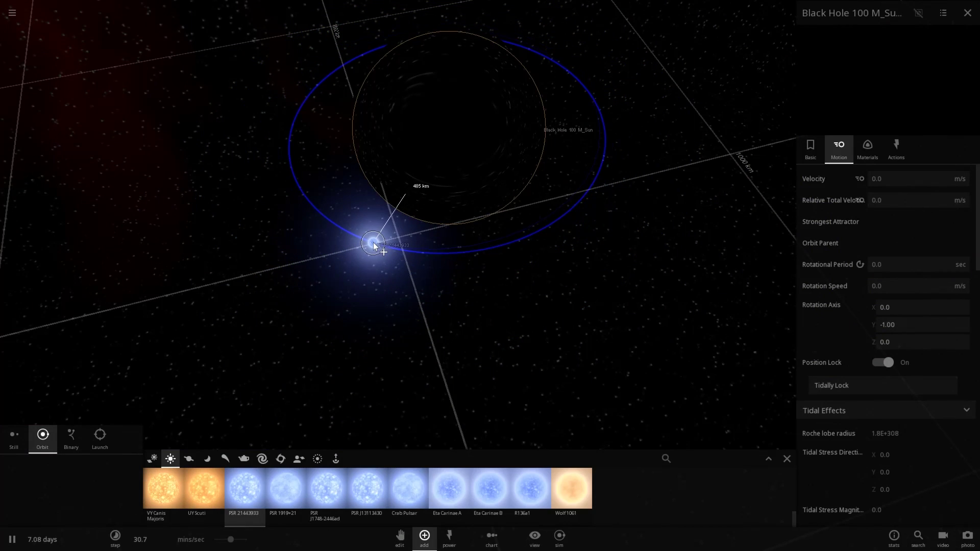
{"action": "key", "text": "space"}
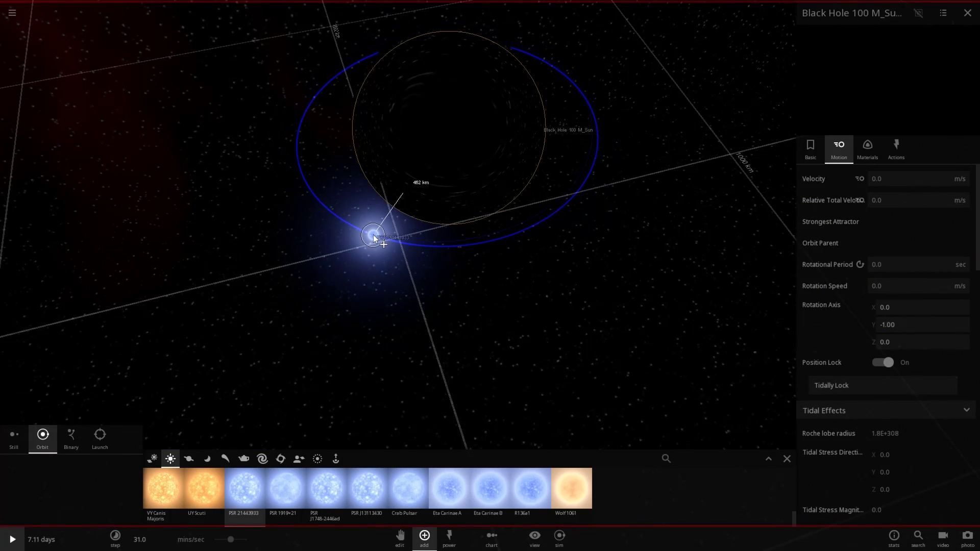
{"action": "left_click", "coordinate": [384, 237]}
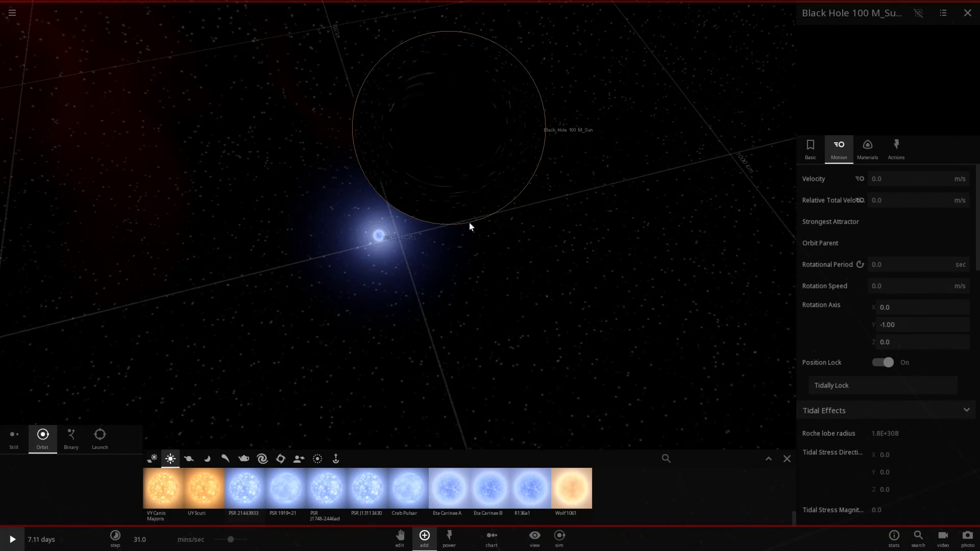
Examine the pulsar and its lensed image beside the black hole from several angles and distances.
{"action": "left_click", "coordinate": [375, 244]}
{"action": "scroll", "coordinate": [376, 243], "scroll_direction": "up", "scroll_amount": 4}
{"action": "scroll", "coordinate": [376, 243], "scroll_direction": "down", "scroll_amount": 3}
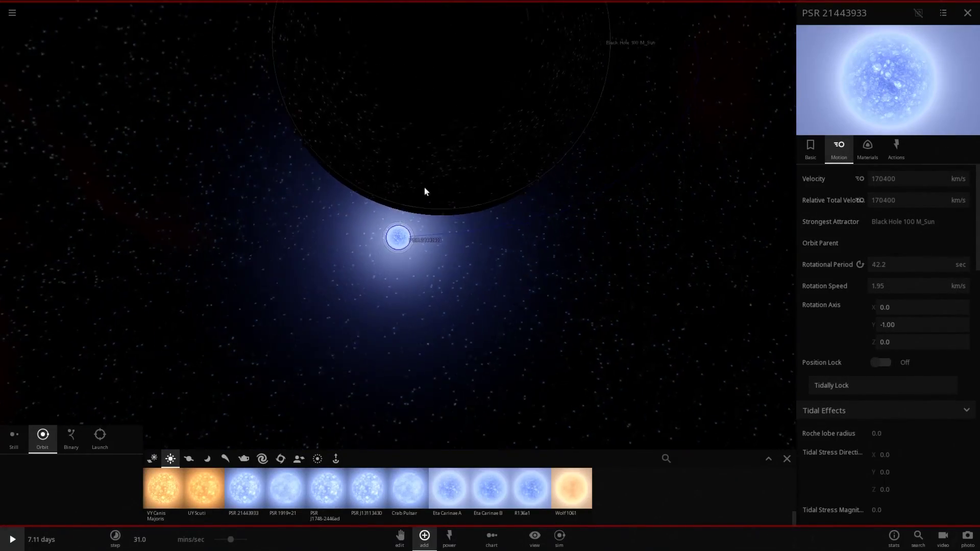
{"action": "right_click_drag", "start_coordinate": [428, 184], "coordinate": [436, 103]}
{"action": "scroll", "coordinate": [425, 183], "scroll_direction": "up", "scroll_amount": 3}
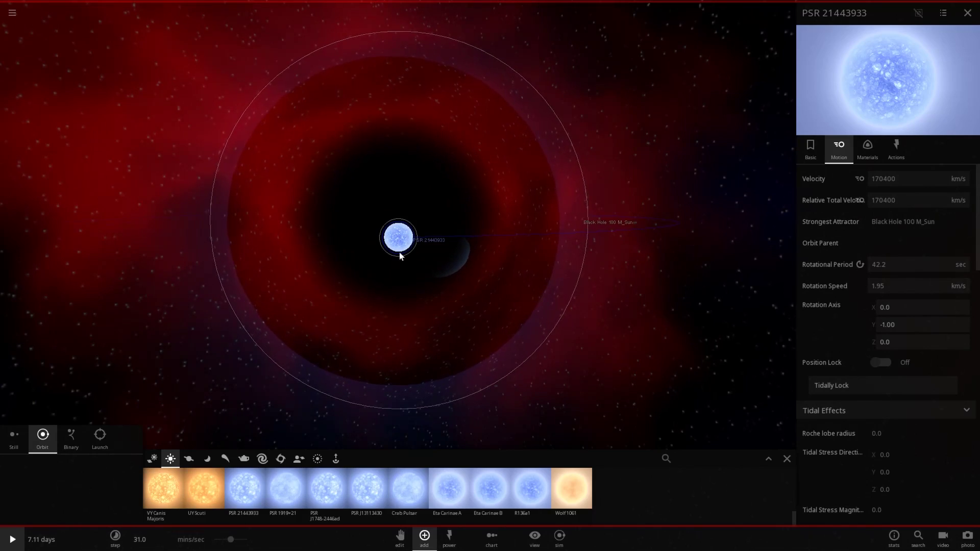
{"action": "scroll", "coordinate": [363, 305], "scroll_direction": "up", "scroll_amount": 2}
{"action": "left_click", "coordinate": [190, 459]}
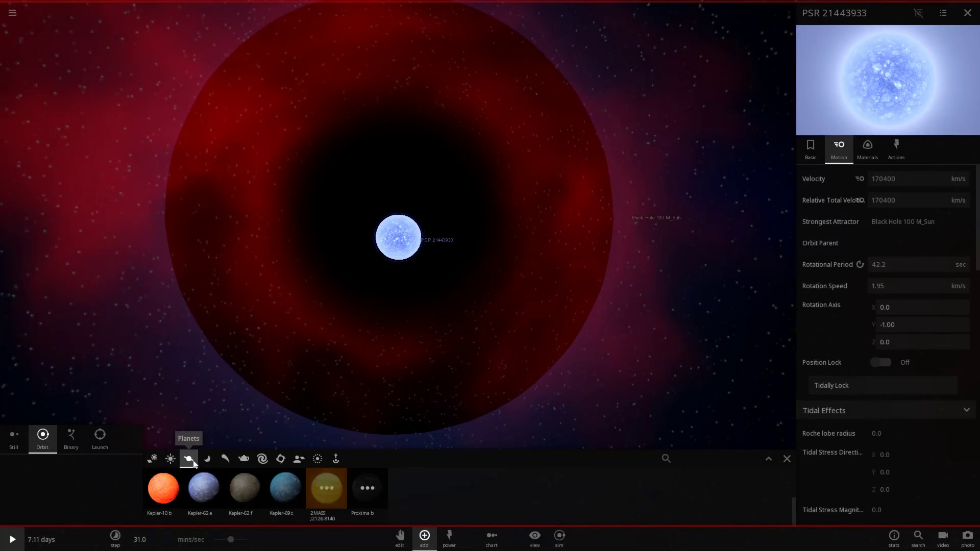
{"action": "left_click", "coordinate": [354, 488]}
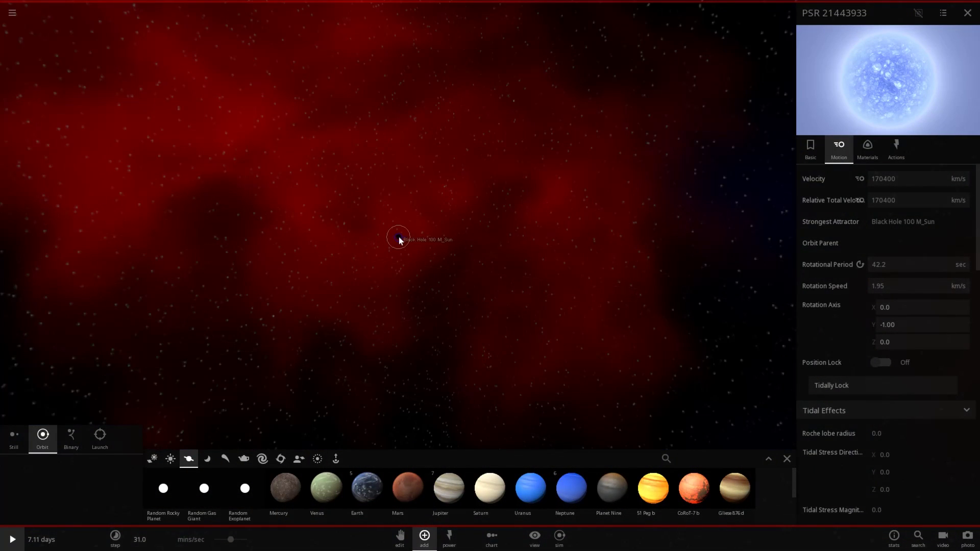
{"action": "left_click", "coordinate": [399, 237]}
{"action": "scroll", "coordinate": [399, 253], "scroll_direction": "up", "scroll_amount": 8}
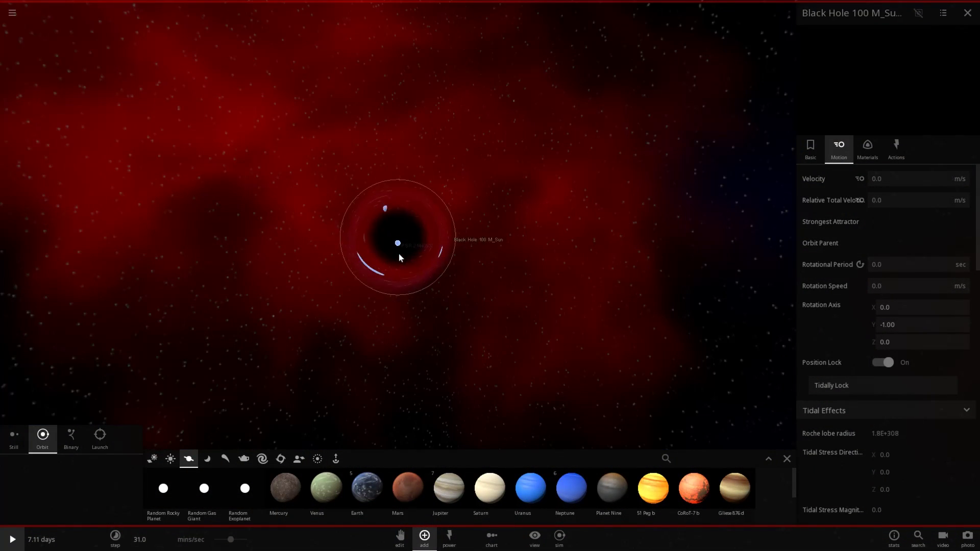
{"action": "left_click", "coordinate": [397, 259]}
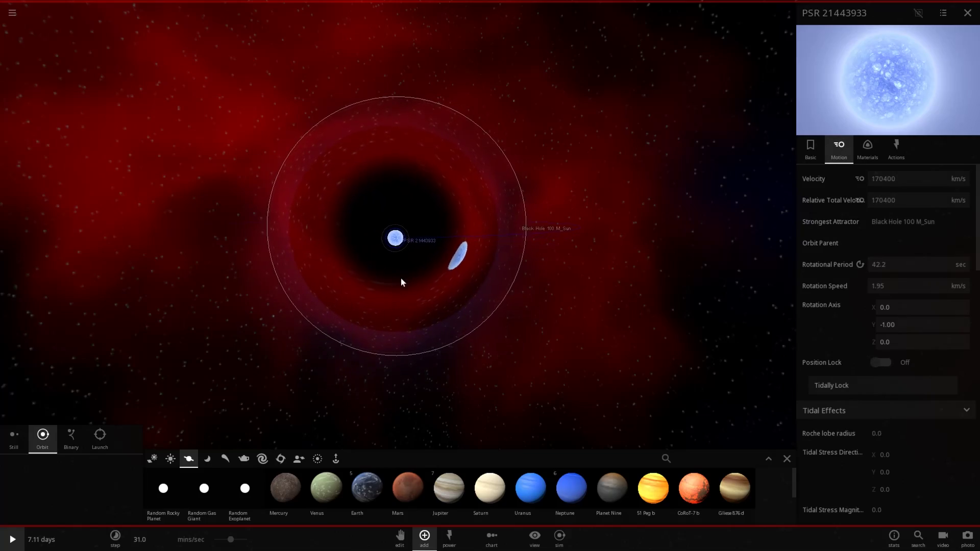
{"action": "scroll", "coordinate": [403, 281], "scroll_direction": "up", "scroll_amount": 5}
{"action": "right_click_drag", "start_coordinate": [445, 205], "coordinate": [439, 301]}
{"action": "scroll", "coordinate": [447, 266], "scroll_direction": "down", "scroll_amount": 3}
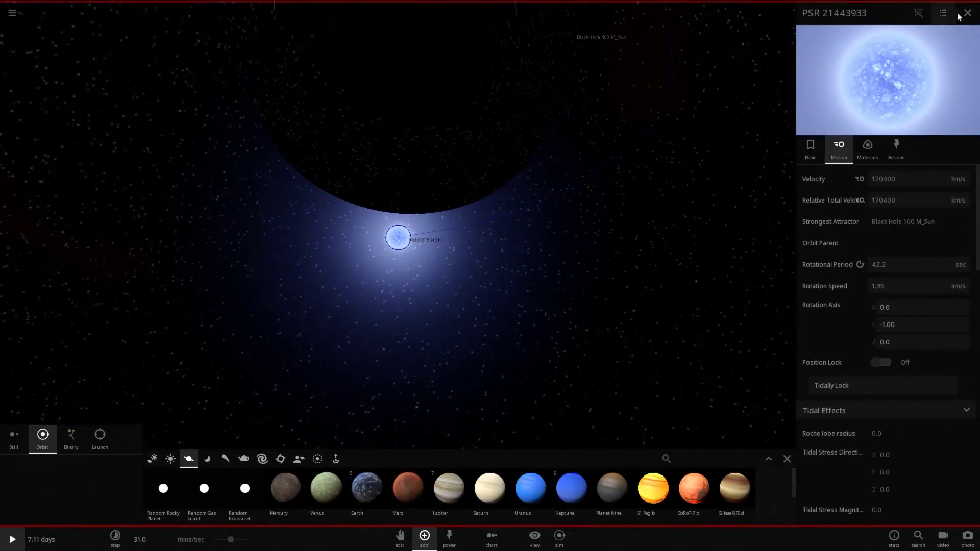
Close the object properties and the add catalogue, and run the simulation slowed to about 5.7 ms/sec.
{"action": "left_click", "coordinate": [967, 13]}
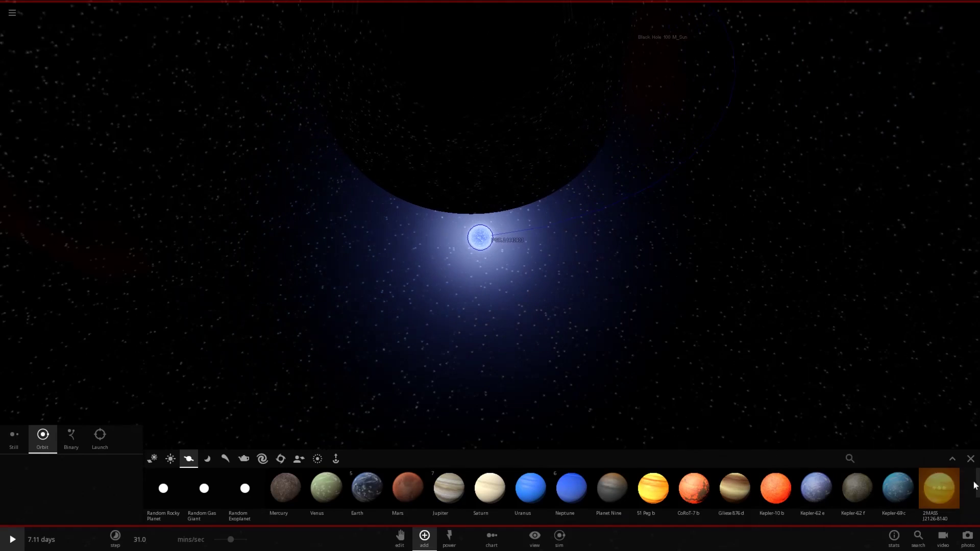
{"action": "left_click", "coordinate": [966, 459]}
{"action": "left_click_drag", "start_coordinate": [230, 539], "coordinate": [195, 547]}
{"action": "left_click", "coordinate": [23, 538]}
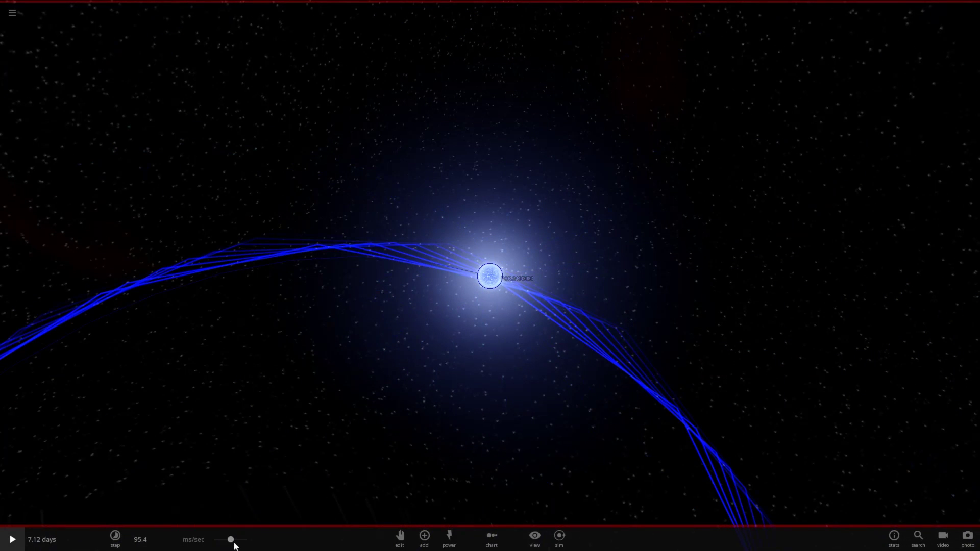
{"action": "left_click_drag", "start_coordinate": [234, 544], "coordinate": [189, 548]}
{"action": "left_click", "coordinate": [24, 542]}
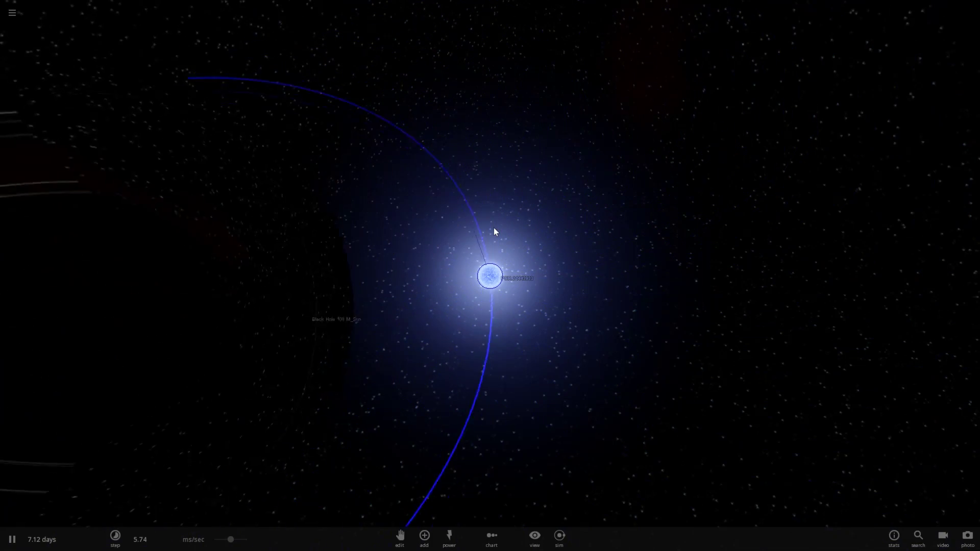
Inspect the pulsar's basic and motion properties, including its tidal effects.
{"action": "left_click", "coordinate": [489, 276]}
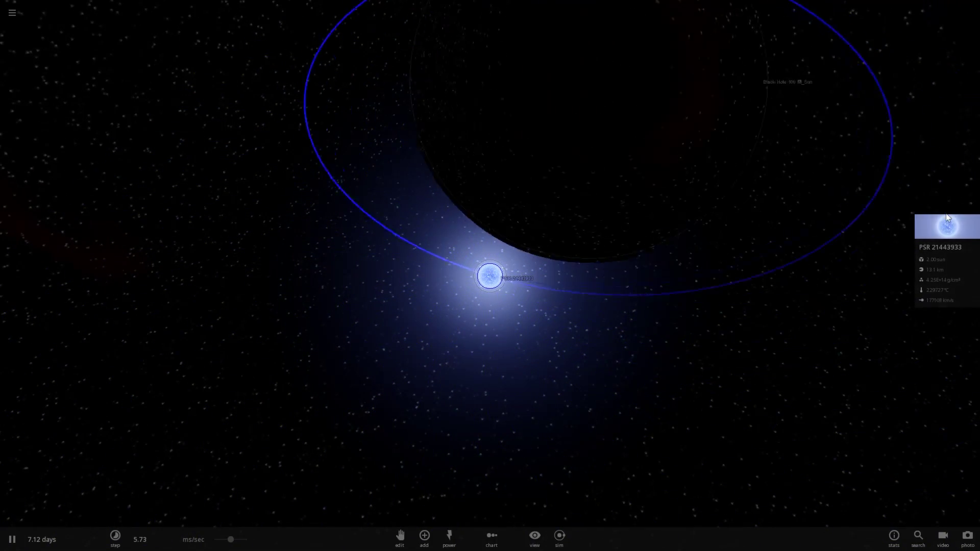
{"action": "left_click", "coordinate": [946, 226]}
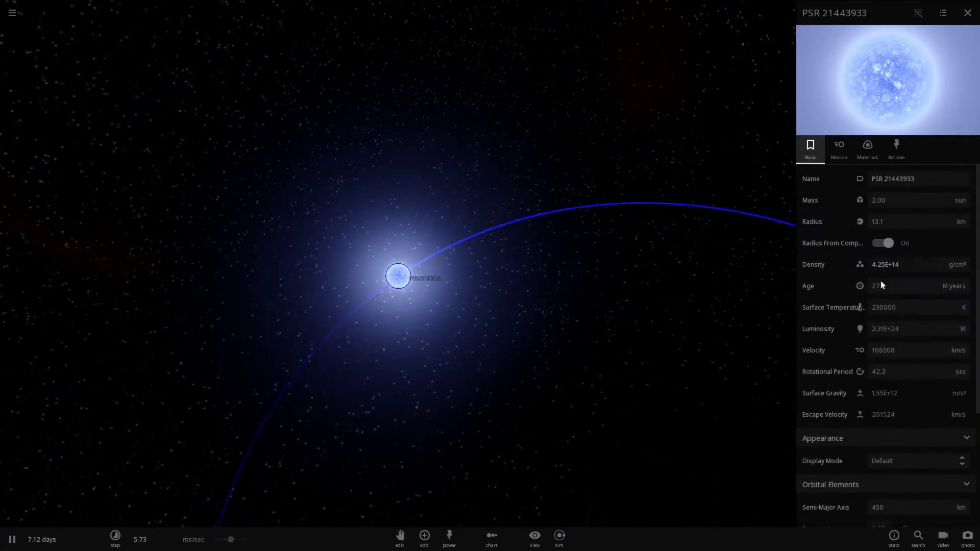
{"action": "left_click", "coordinate": [843, 158]}
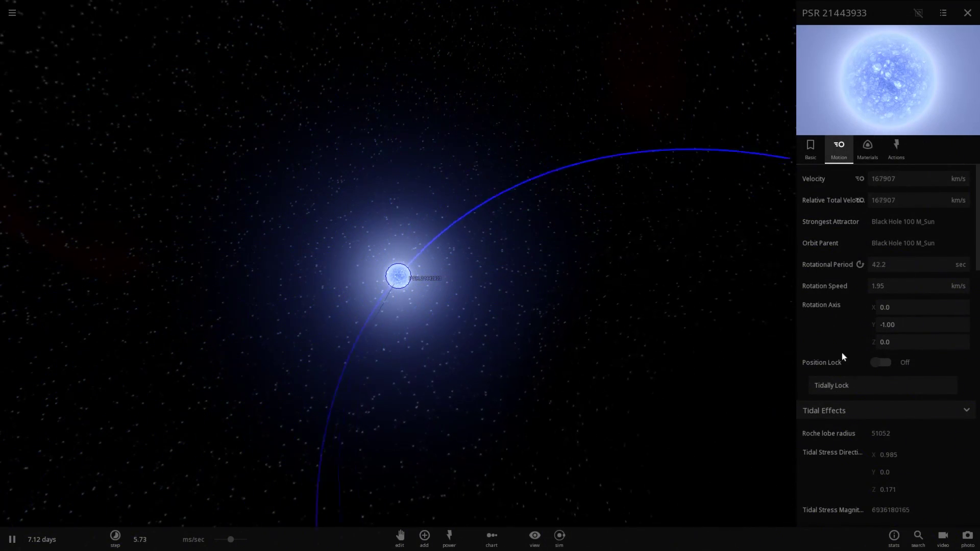
{"action": "scroll", "coordinate": [830, 322], "scroll_direction": "down", "scroll_amount": 3}
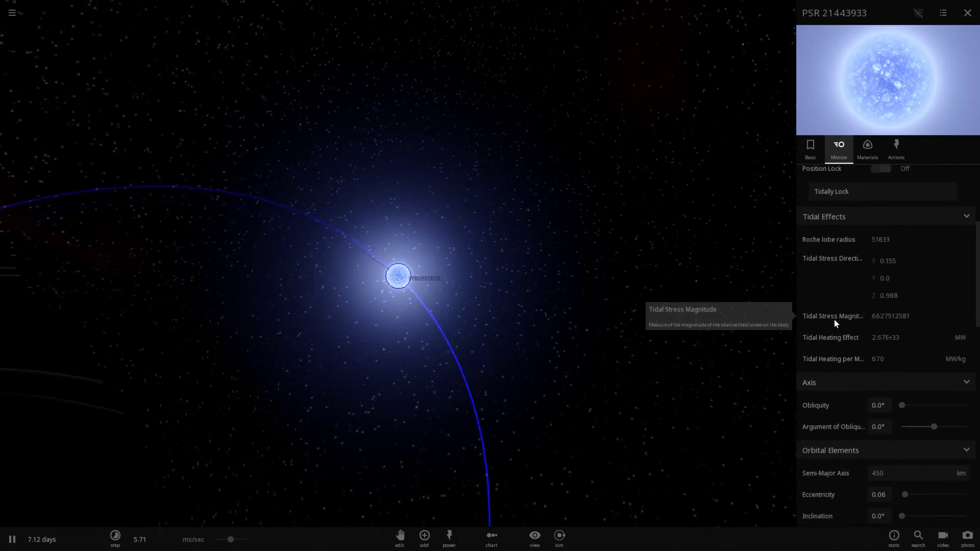
Reduce the pulsar's semi-major axis step by step to 367 km and one step below, moving it closer to the black hole.
{"action": "scroll", "coordinate": [834, 319], "scroll_direction": "down", "scroll_amount": 5}
{"action": "left_click", "coordinate": [880, 341]}
{"action": "left_click", "coordinate": [891, 351]}
{"action": "left_click", "coordinate": [891, 351]}
{"action": "left_click", "coordinate": [891, 351]}
{"action": "left_click", "coordinate": [891, 351]}
{"action": "left_click", "coordinate": [891, 351]}
{"action": "left_click", "coordinate": [891, 351]}
{"action": "left_click", "coordinate": [891, 352]}
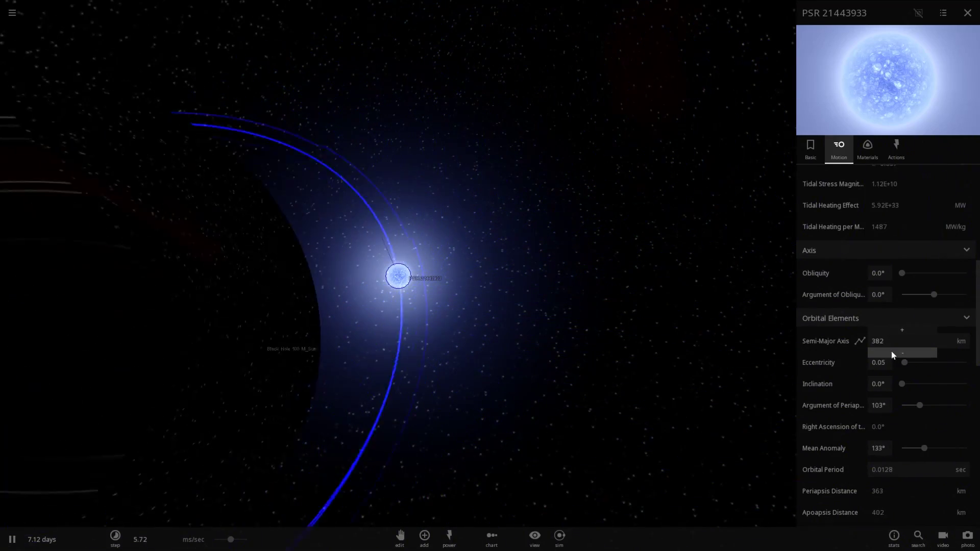
{"action": "left_click", "coordinate": [891, 351]}
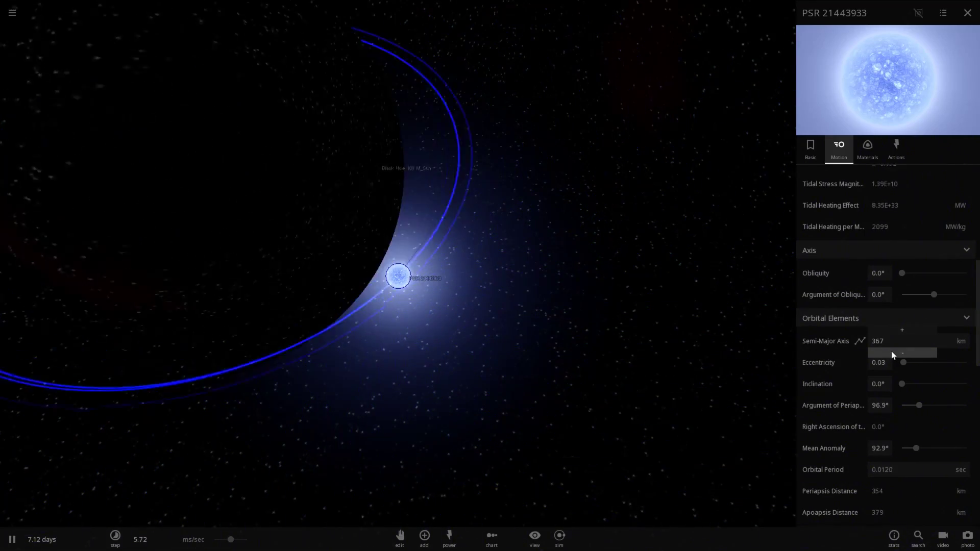
{"action": "left_click", "coordinate": [891, 351]}
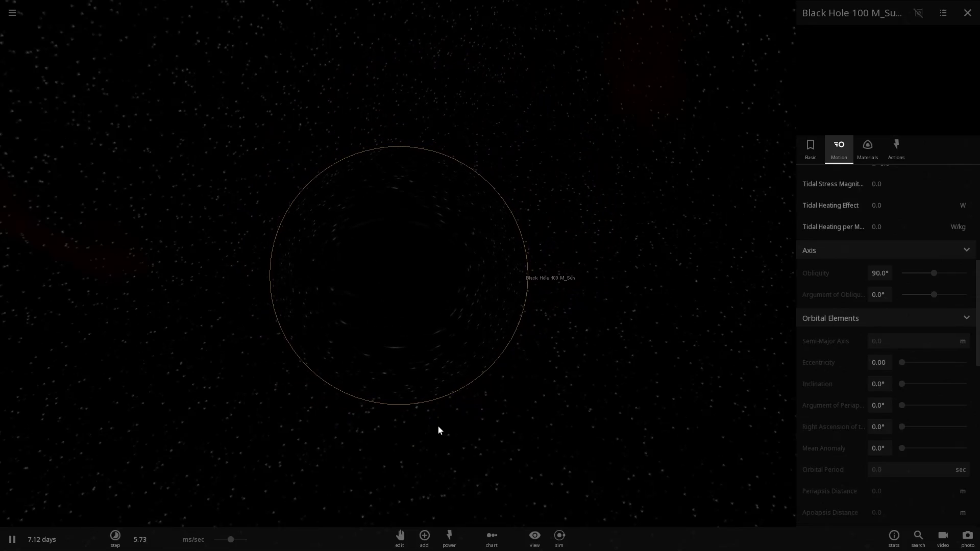
Browse the expanded catalogue of stars and choose Sirius to orbit the black hole.
{"action": "left_click", "coordinate": [426, 533]}
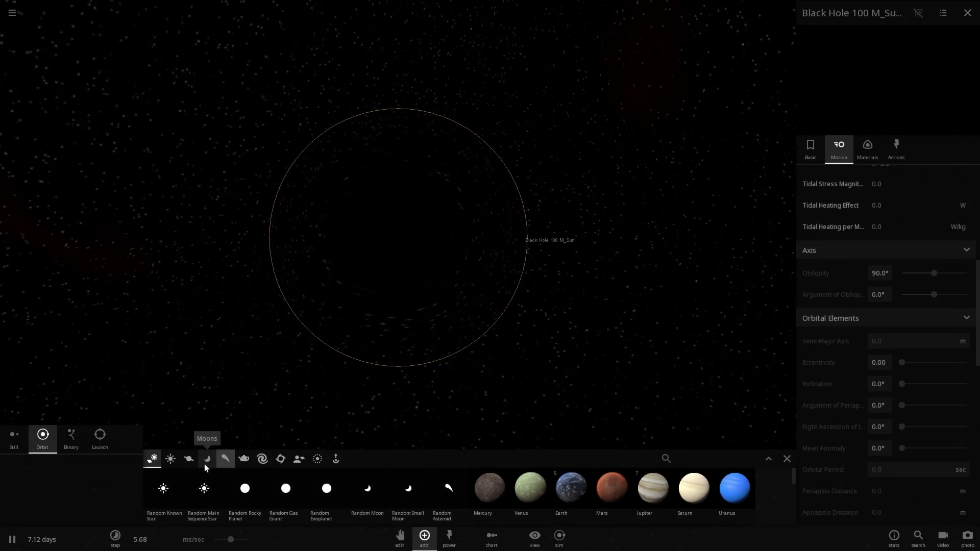
{"action": "left_click", "coordinate": [171, 458]}
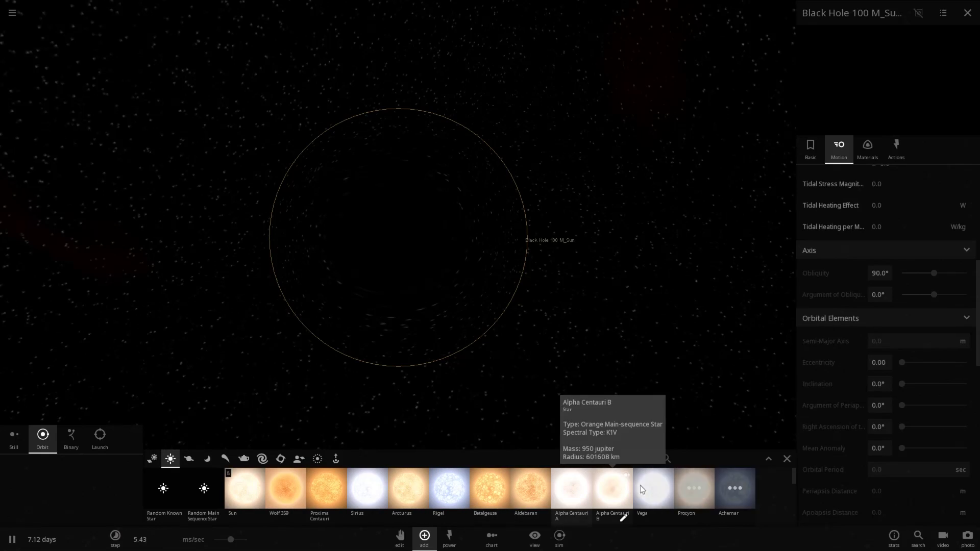
{"action": "scroll", "coordinate": [735, 490], "scroll_direction": "down", "scroll_amount": 5}
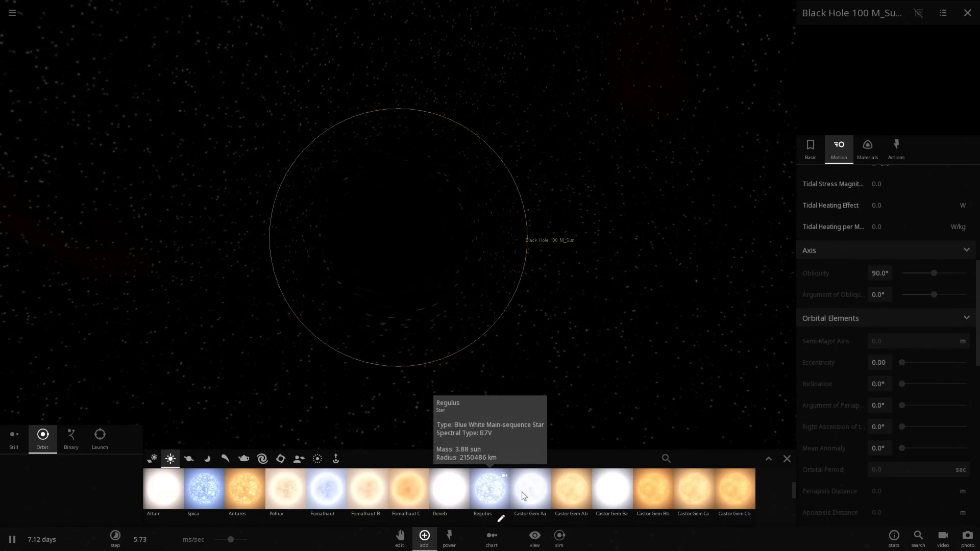
{"action": "scroll", "coordinate": [581, 493], "scroll_direction": "down", "scroll_amount": 5}
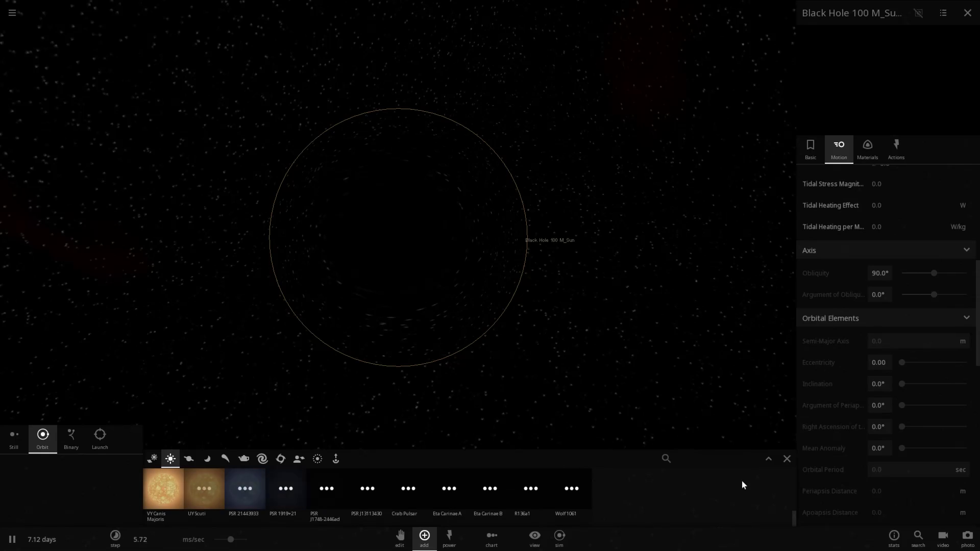
{"action": "left_click", "coordinate": [764, 462]}
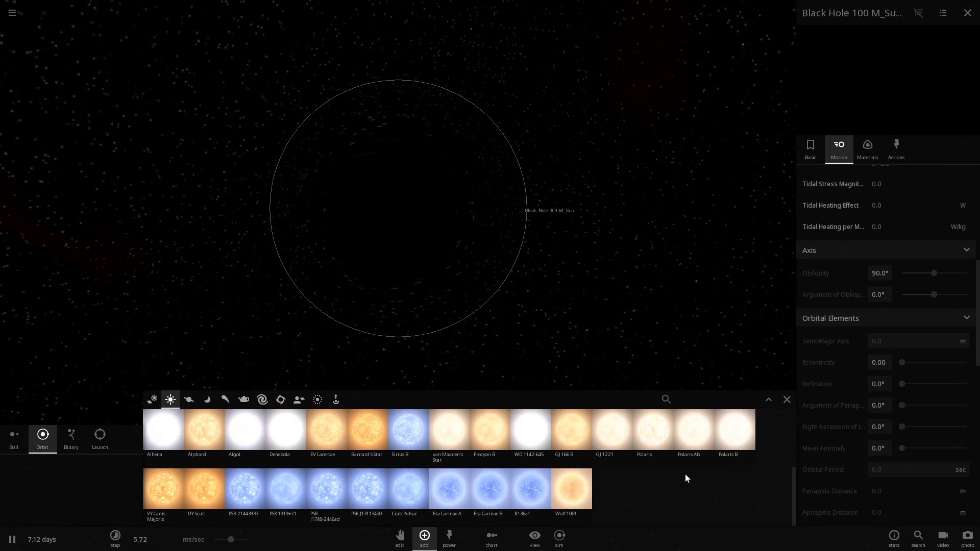
{"action": "scroll", "coordinate": [685, 475], "scroll_direction": "up", "scroll_amount": 5}
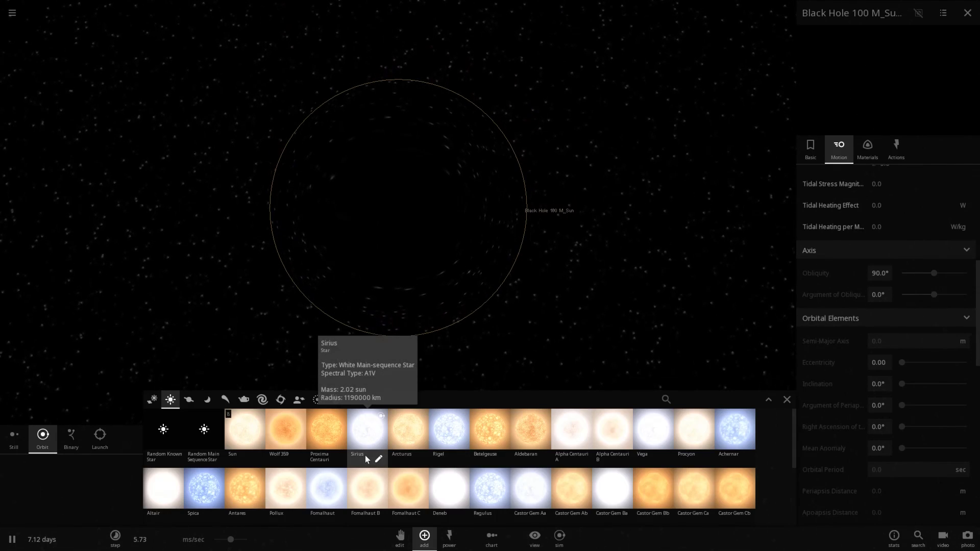
{"action": "left_click", "coordinate": [376, 429]}
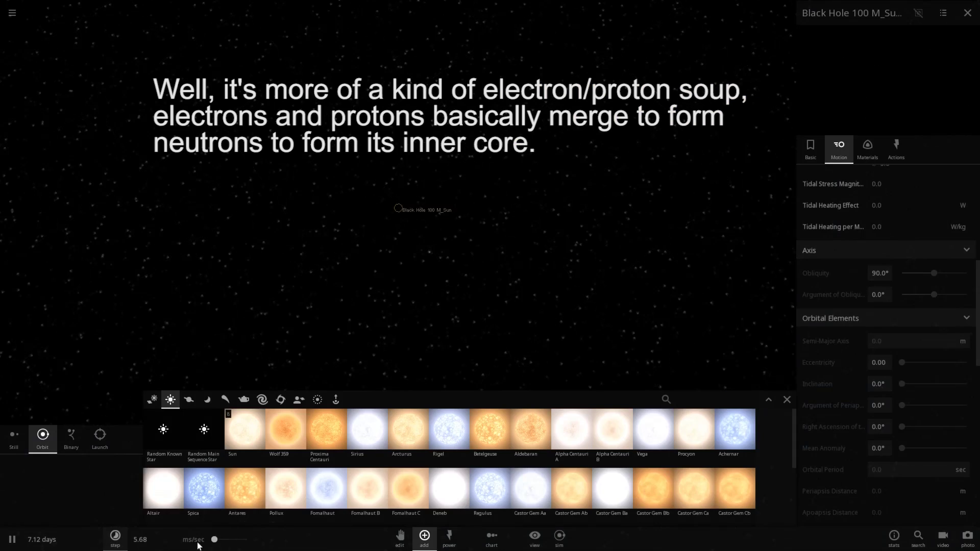
Place Sirius about 1.5 million km from the black hole with time slowed to 0.000008 sec/sec, and speed the simulation up to about 24 sec/sec.
{"action": "mouse_move", "coordinate": [176, 546]}
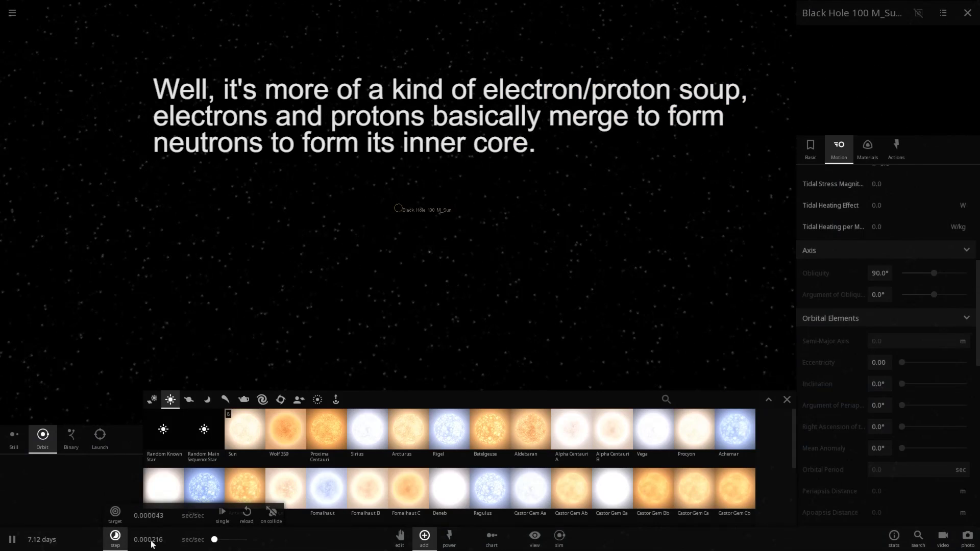
{"action": "left_click_drag", "start_coordinate": [231, 539], "coordinate": [214, 540]}
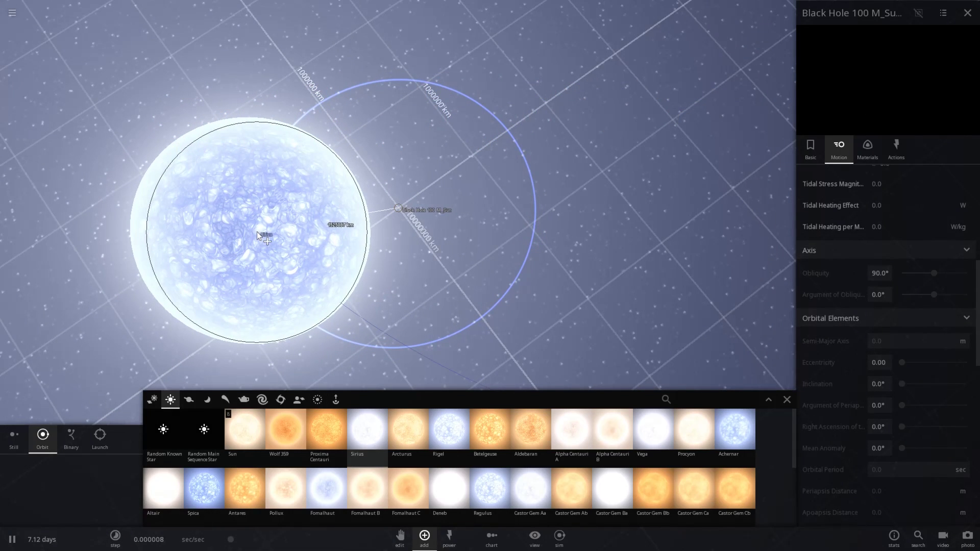
{"action": "left_click", "coordinate": [256, 232]}
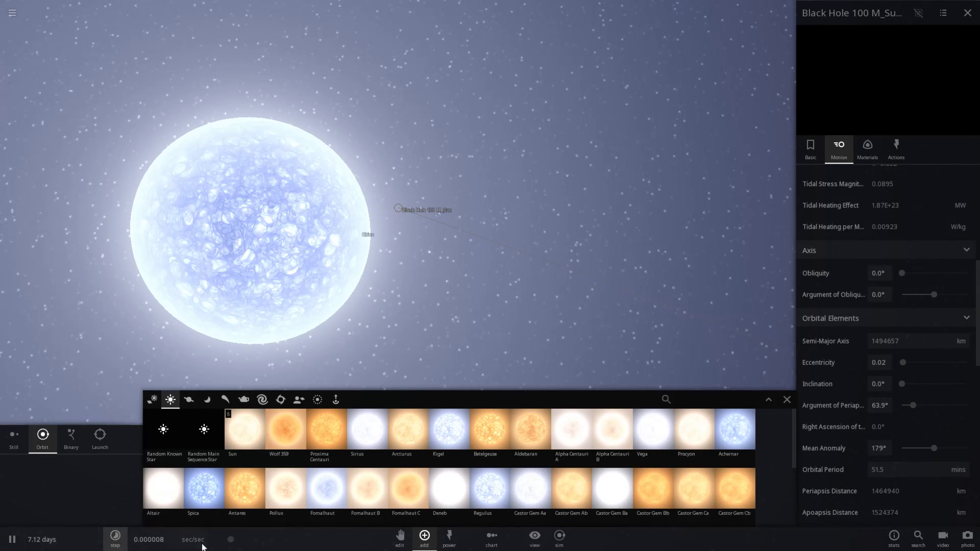
{"action": "left_click_drag", "start_coordinate": [235, 544], "coordinate": [270, 545]}
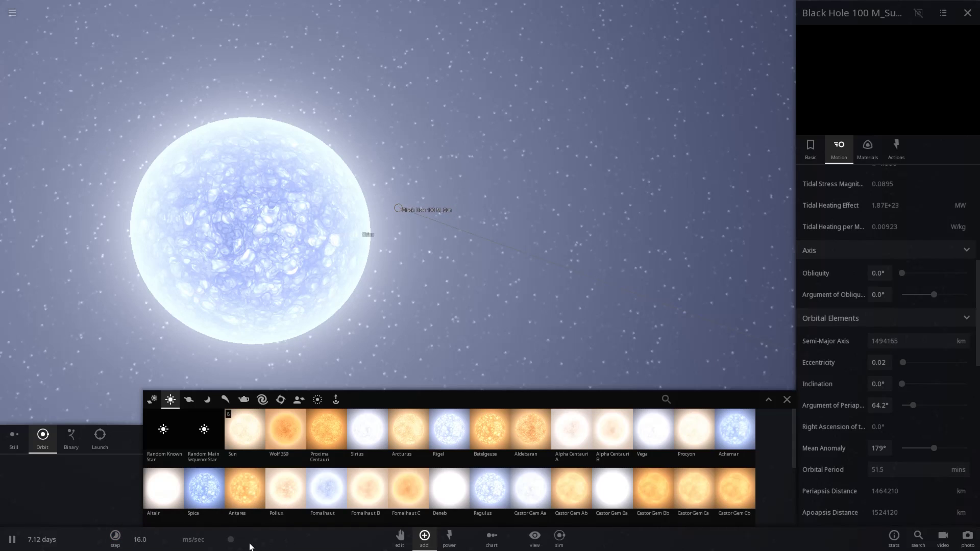
{"action": "left_click_drag", "start_coordinate": [230, 544], "coordinate": [254, 547]}
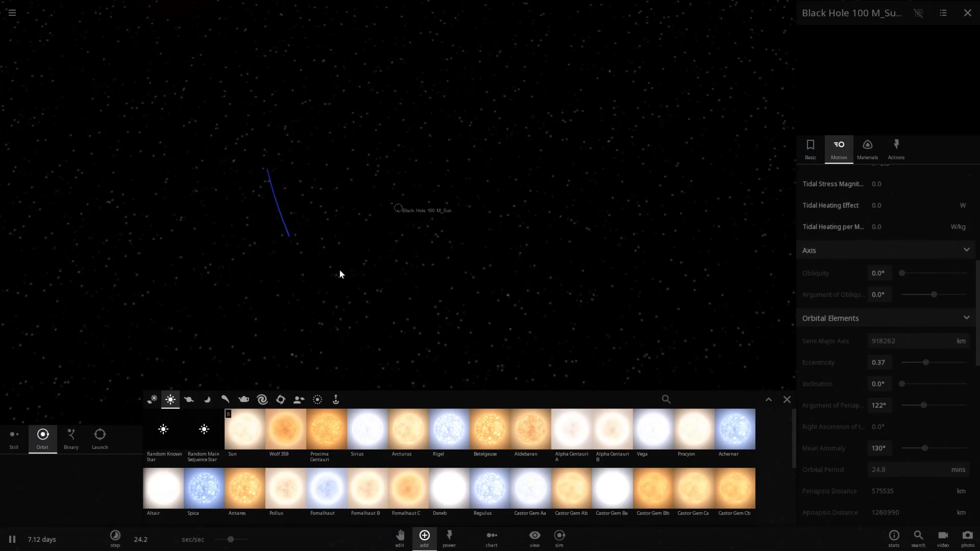
Add Sirius again in a slightly wider orbit around the black hole and speed the simulation up to about 5.4 mins/sec.
{"action": "left_click", "coordinate": [376, 453]}
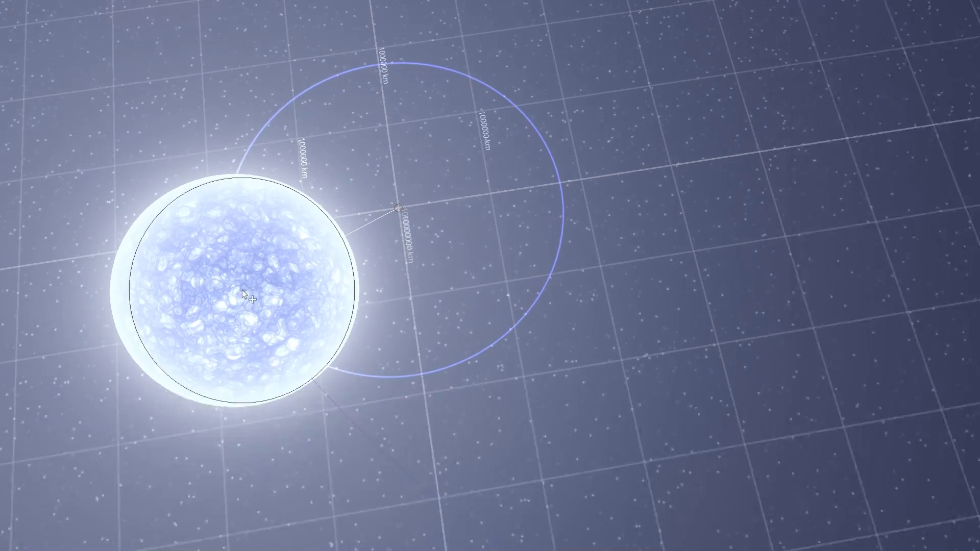
{"action": "left_click", "coordinate": [242, 295]}
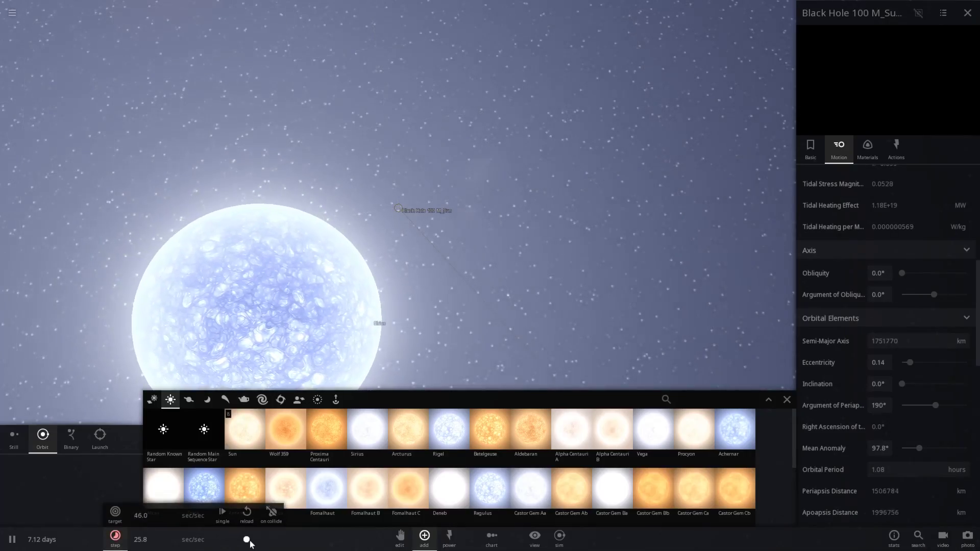
{"action": "left_click_drag", "start_coordinate": [250, 541], "coordinate": [251, 541]}
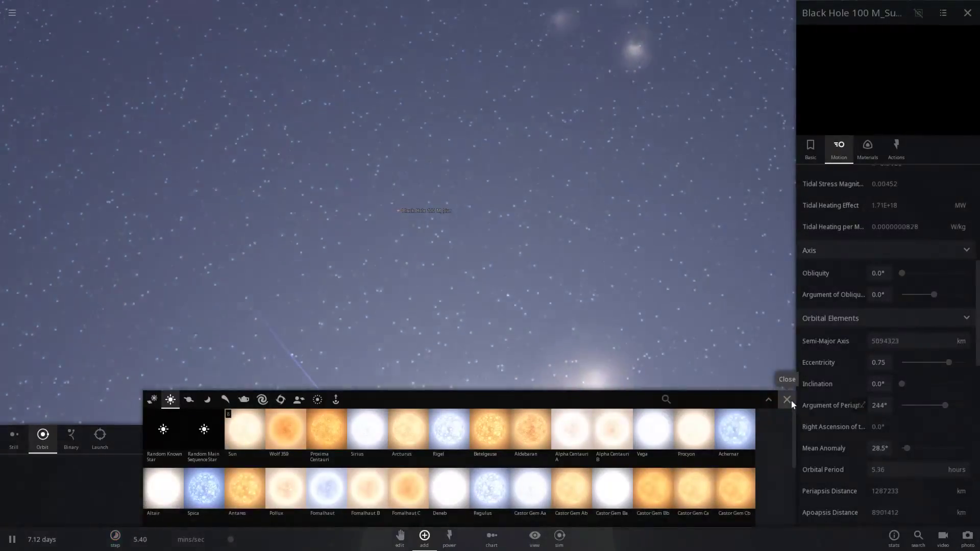
{"action": "left_click", "coordinate": [790, 400]}
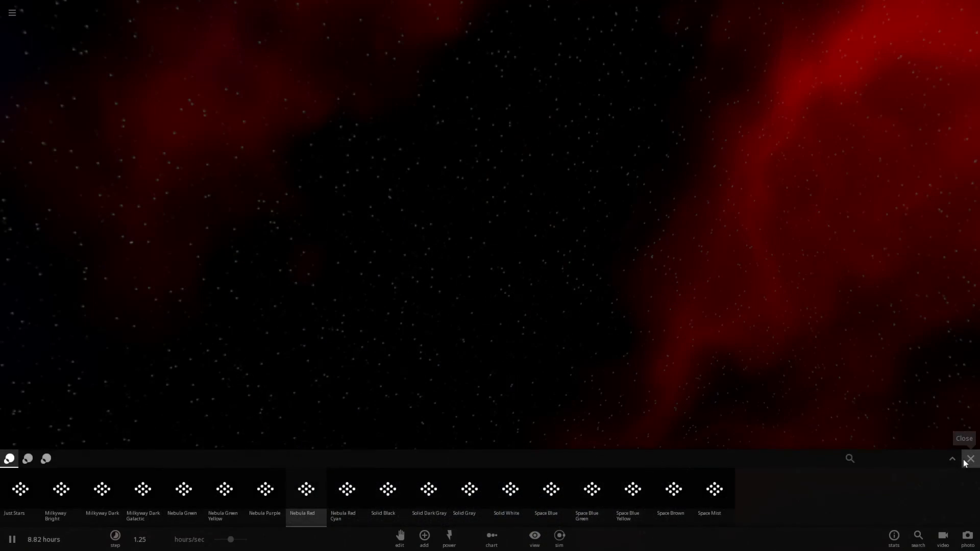
Close the background catalogue and add a 100-solar-mass black hole to the empty simulation.
{"action": "left_click", "coordinate": [969, 459]}
{"action": "right_click_drag", "start_coordinate": [301, 365], "coordinate": [445, 385]}
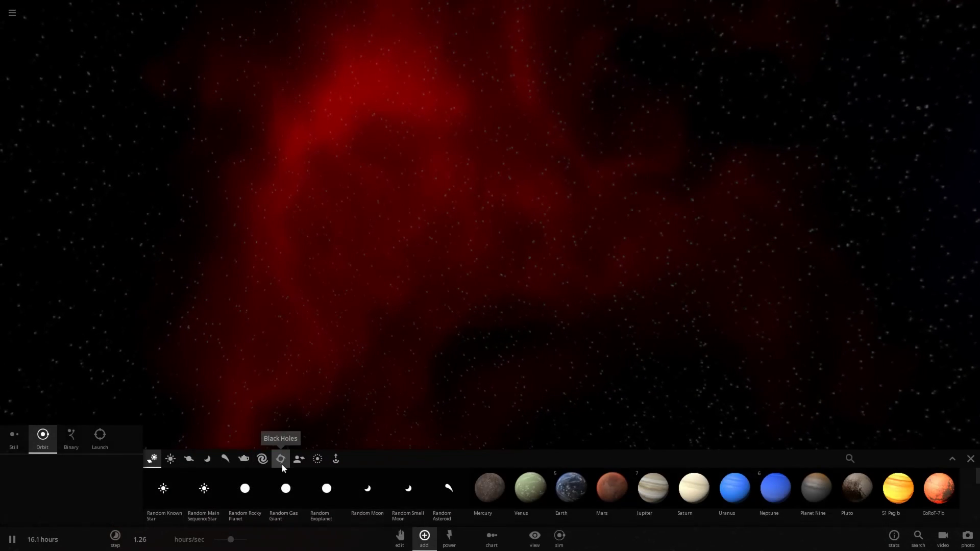
{"action": "left_click", "coordinate": [281, 464]}
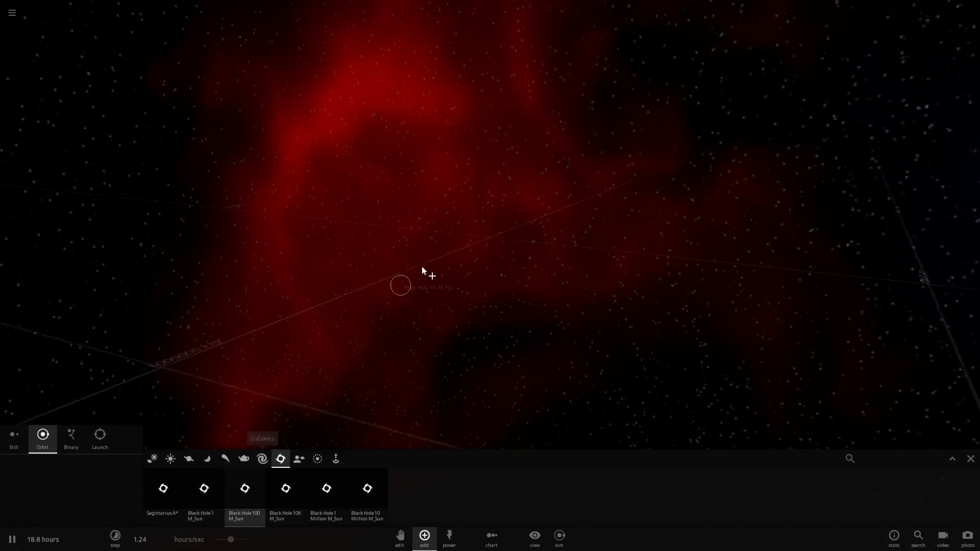
{"action": "left_click", "coordinate": [454, 258]}
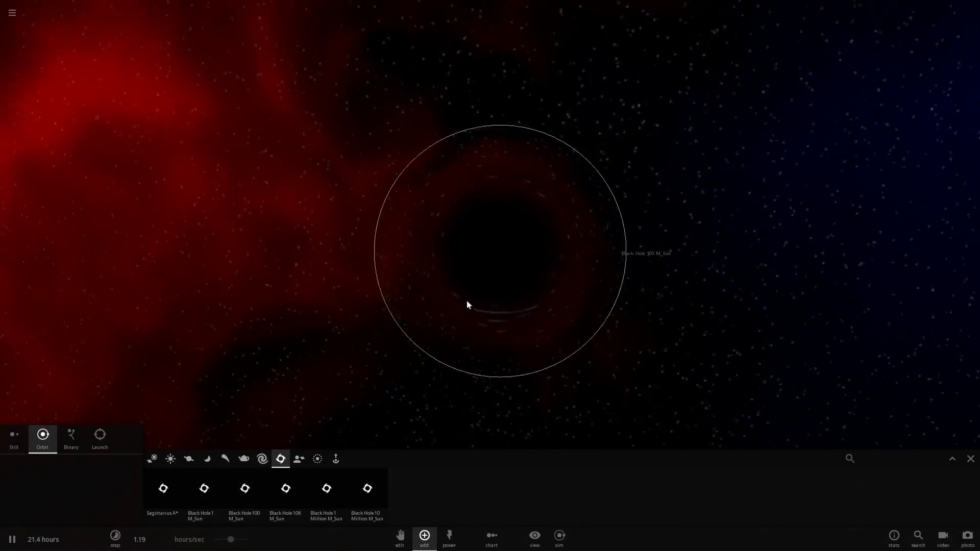
{"action": "right_click_drag", "start_coordinate": [466, 301], "coordinate": [940, 354]}
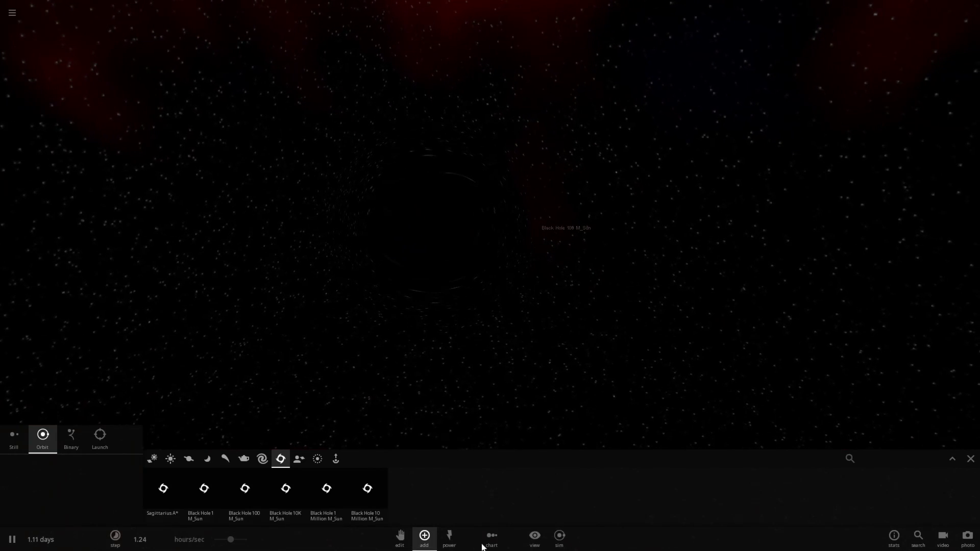
Change the simulation background to Nebula Red Cyan and close the background catalogue.
{"action": "left_click", "coordinate": [547, 510]}
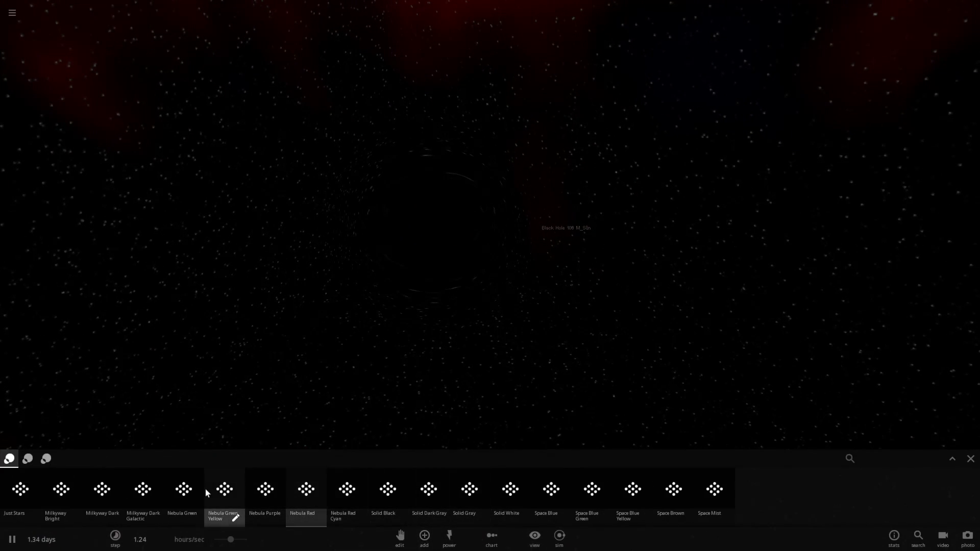
{"action": "left_click", "coordinate": [331, 495]}
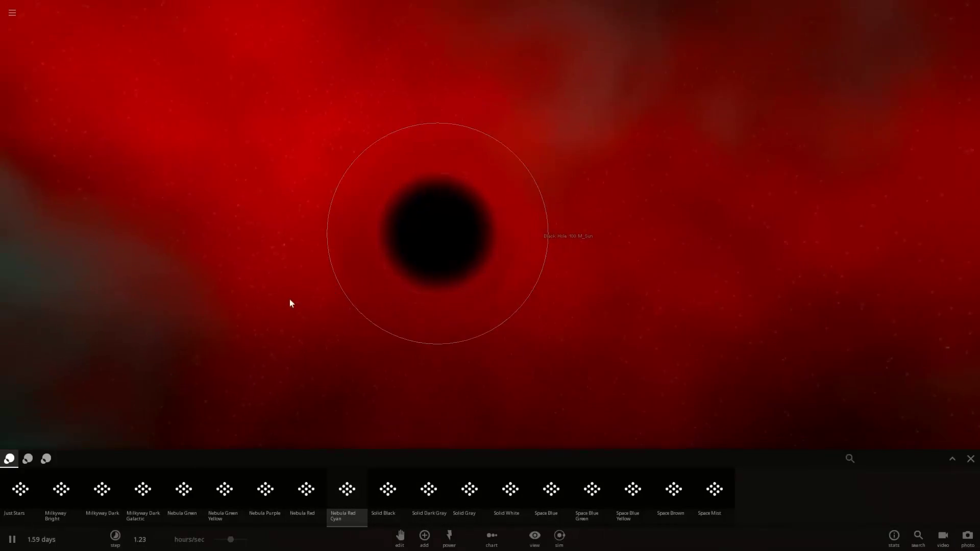
{"action": "right_click_drag", "start_coordinate": [290, 299], "coordinate": [413, 243]}
{"action": "left_click", "coordinate": [970, 461]}
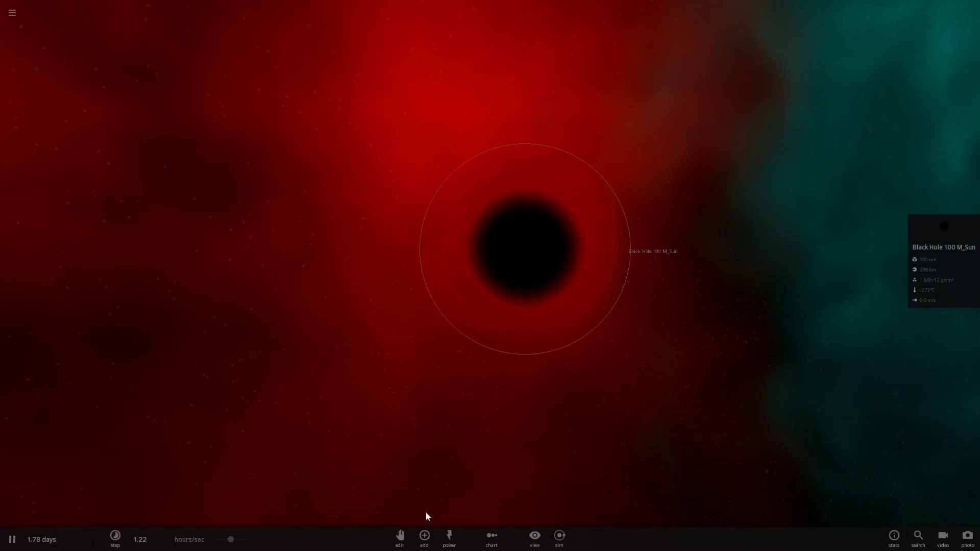
Add the white dwarf Sirius B in orbit about 13,000 km from the black hole, with the simulation at about 146 ms/sec.
{"action": "left_click", "coordinate": [423, 537]}
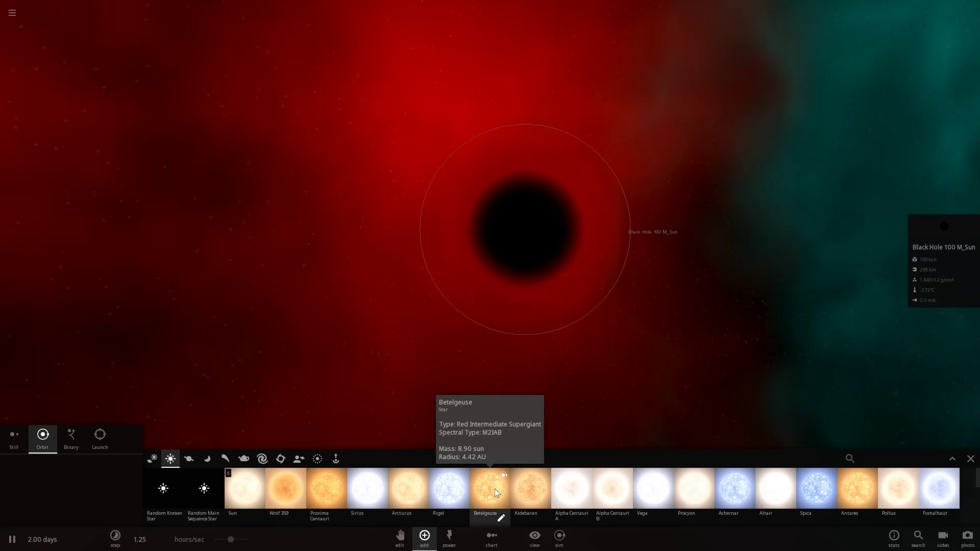
{"action": "scroll", "coordinate": [495, 492], "scroll_direction": "down", "scroll_amount": 1}
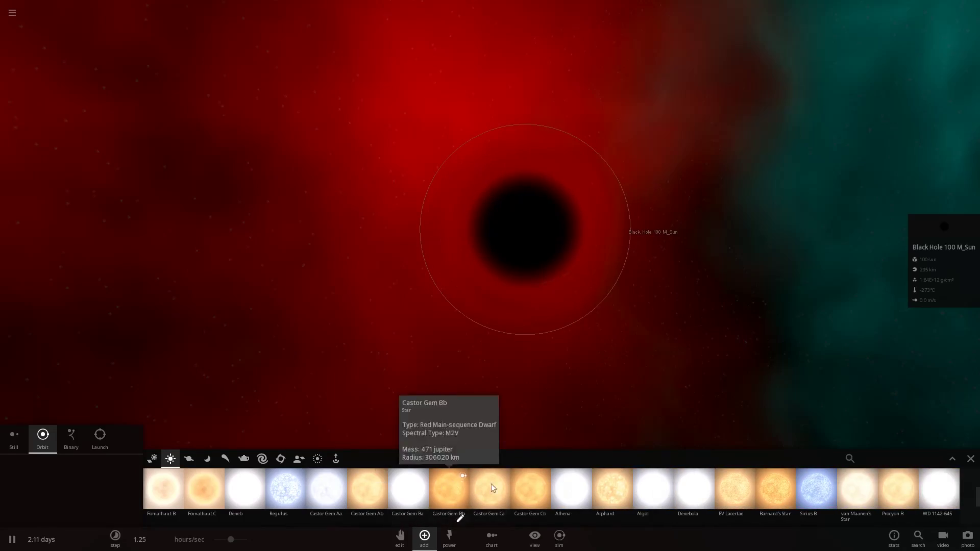
{"action": "left_click", "coordinate": [812, 497]}
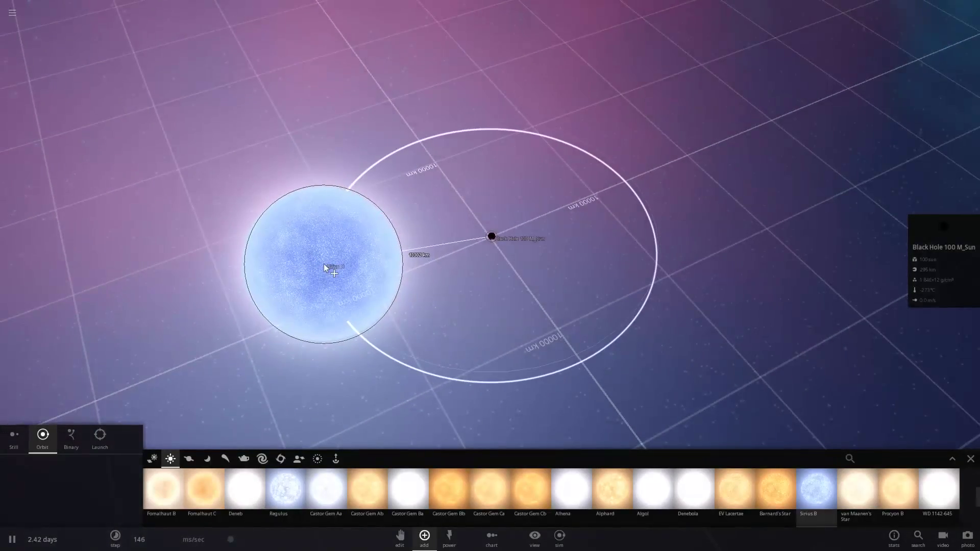
{"action": "left_click", "coordinate": [324, 264]}
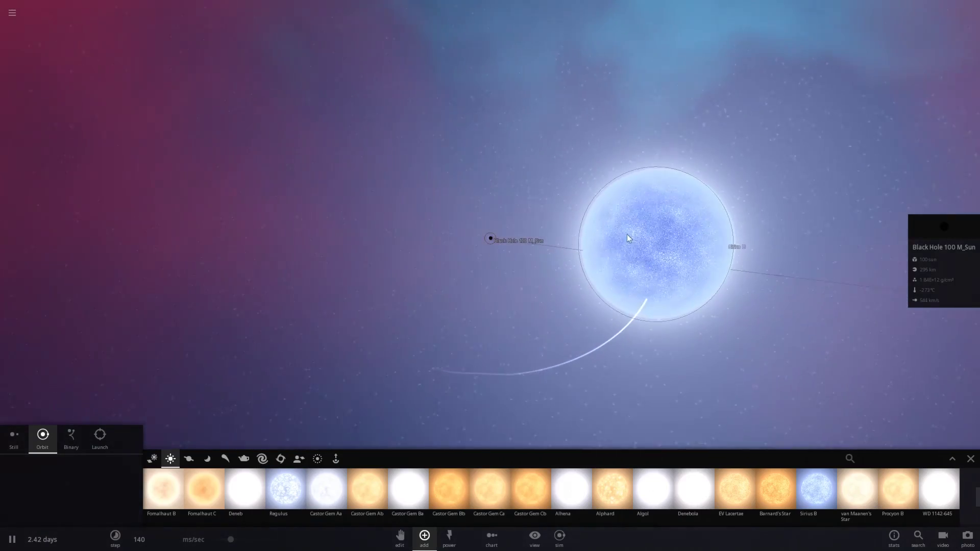
Speed the simulation up to 1.65 sec/sec and on to about 6.5 sec/sec while observing the orbits of Sirius B and the black hole.
{"action": "left_click", "coordinate": [642, 199]}
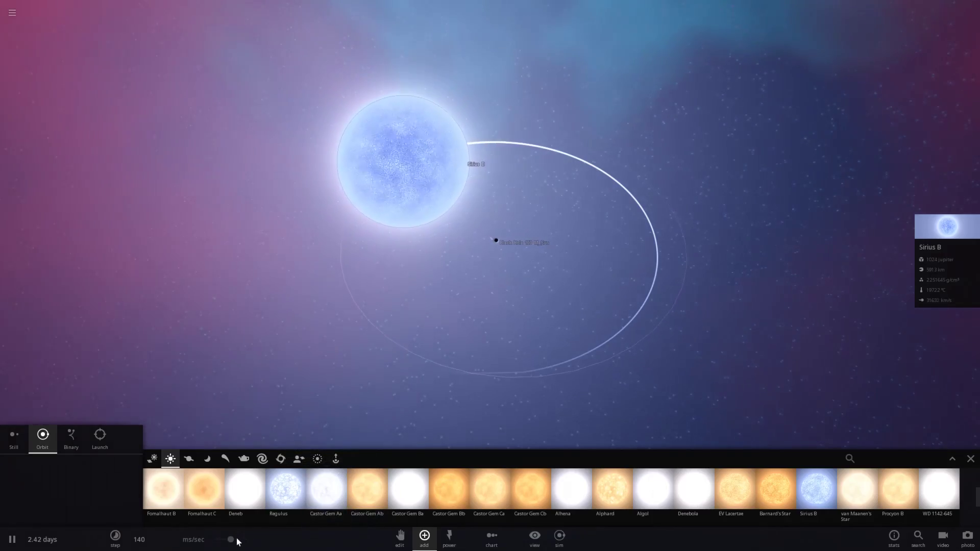
{"action": "left_click_drag", "start_coordinate": [230, 539], "coordinate": [247, 538]}
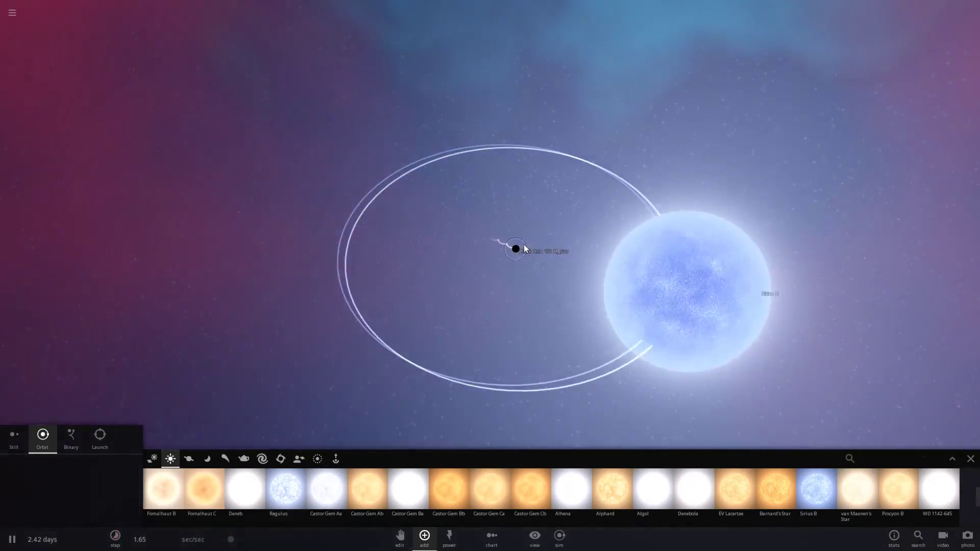
{"action": "left_click", "coordinate": [524, 246]}
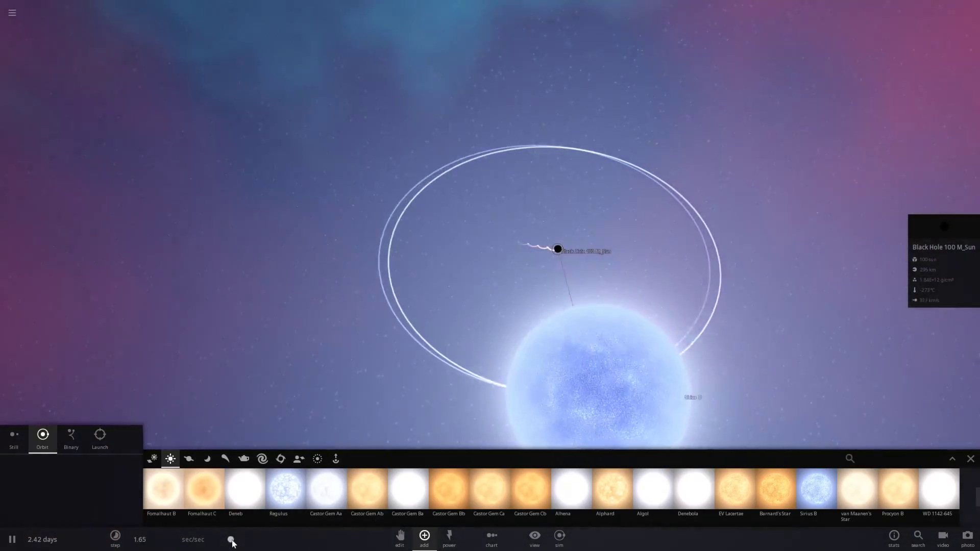
{"action": "left_click_drag", "start_coordinate": [230, 540], "coordinate": [268, 534]}
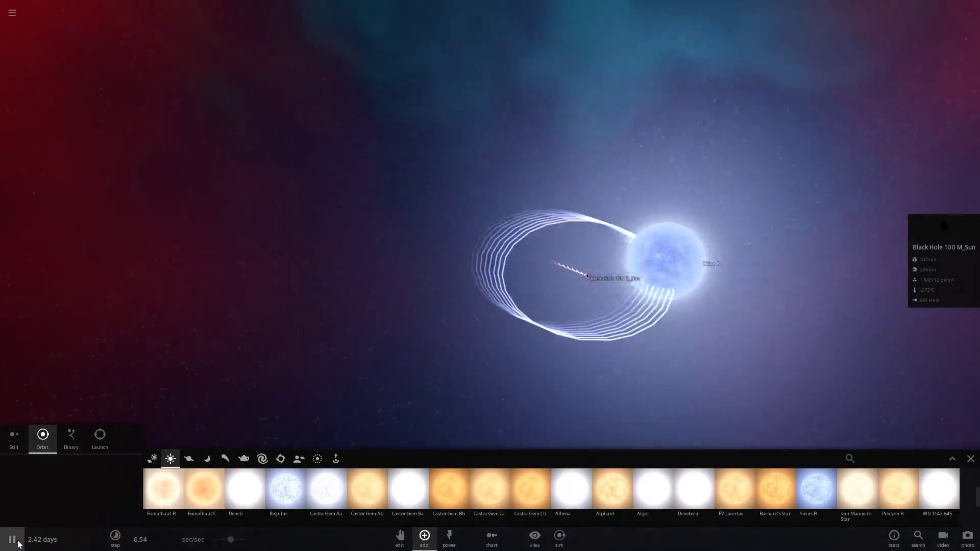
Pause the simulation to inspect Sirius B's motion and tidal properties, and resume it slowed to about 675 ms/sec.
{"action": "left_click", "coordinate": [18, 544]}
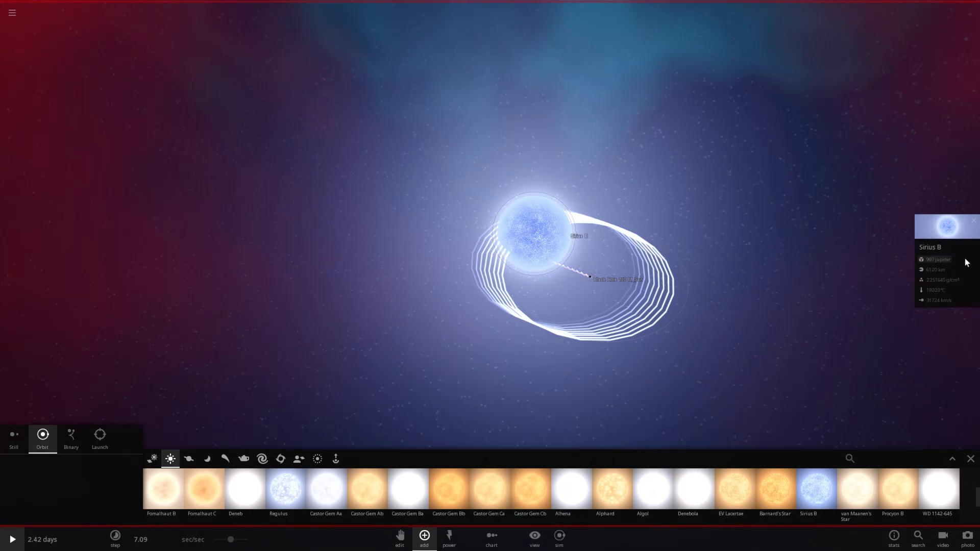
{"action": "left_click", "coordinate": [948, 240]}
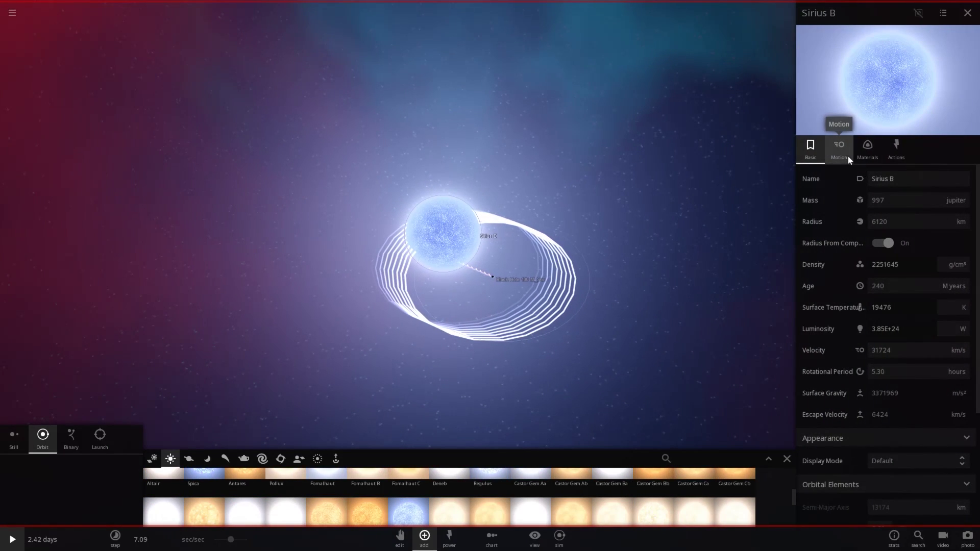
{"action": "left_click", "coordinate": [847, 156]}
{"action": "scroll", "coordinate": [844, 341], "scroll_direction": "down", "scroll_amount": 2}
{"action": "scroll", "coordinate": [858, 368], "scroll_direction": "down", "scroll_amount": 4}
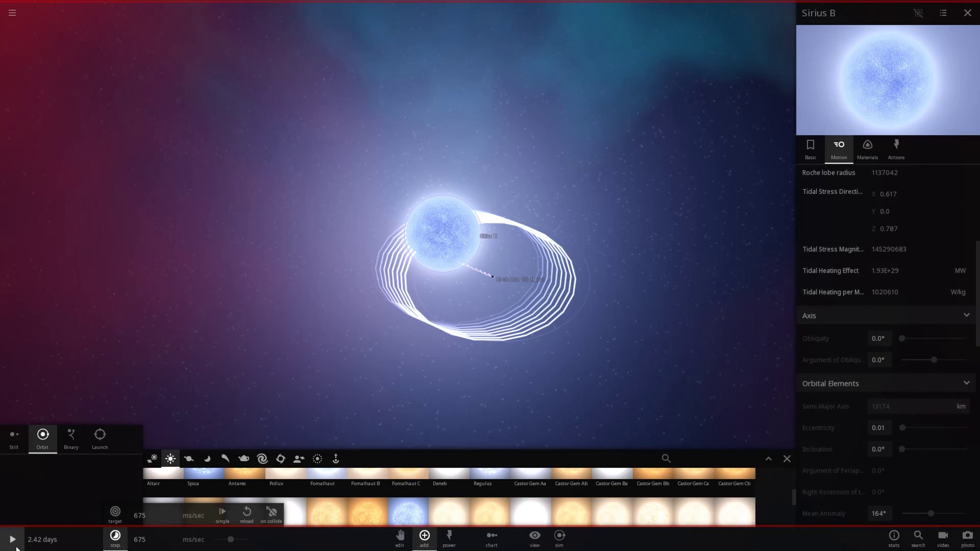
{"action": "left_click", "coordinate": [16, 546]}
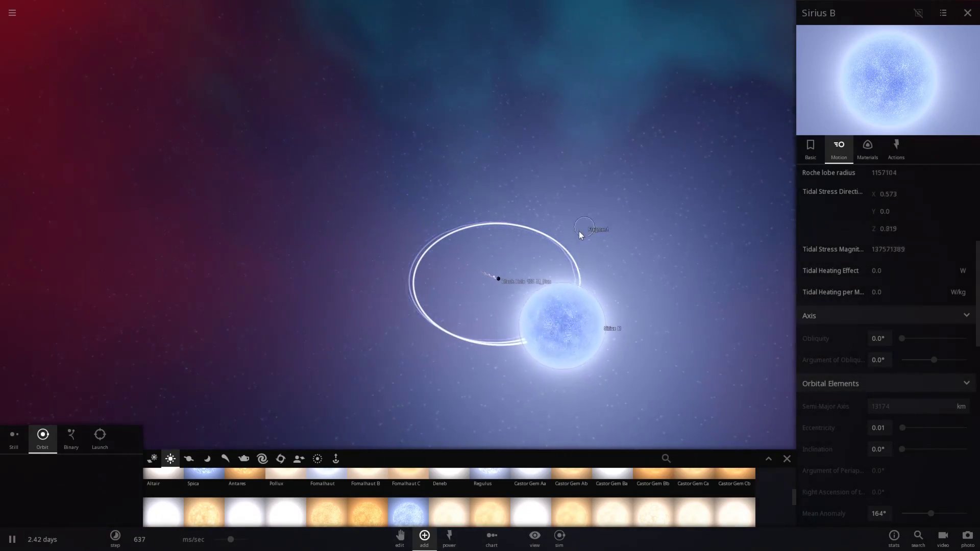
Inspect a fragment's properties, reselect Sirius B and speed the simulation up to 7.53 sec/sec.
{"action": "left_click", "coordinate": [579, 232]}
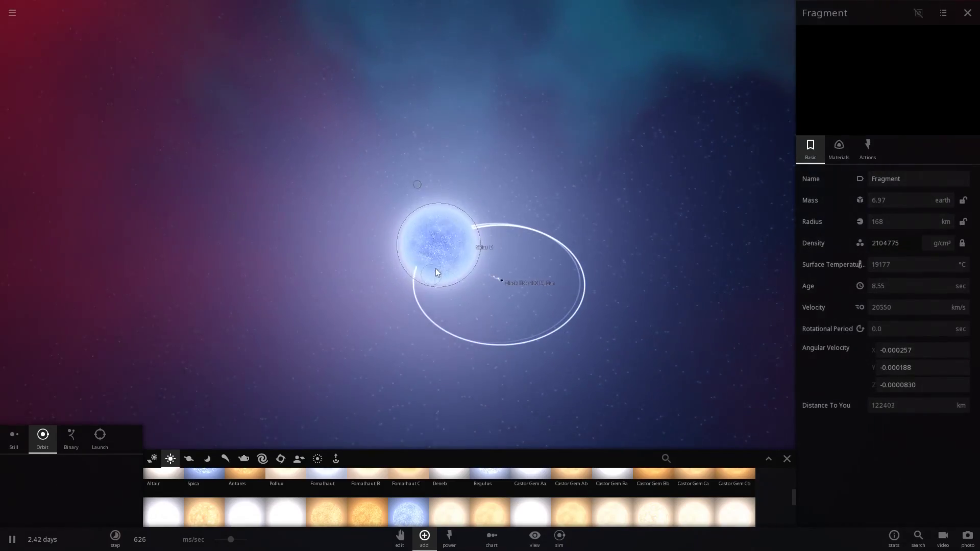
{"action": "left_click", "coordinate": [436, 270]}
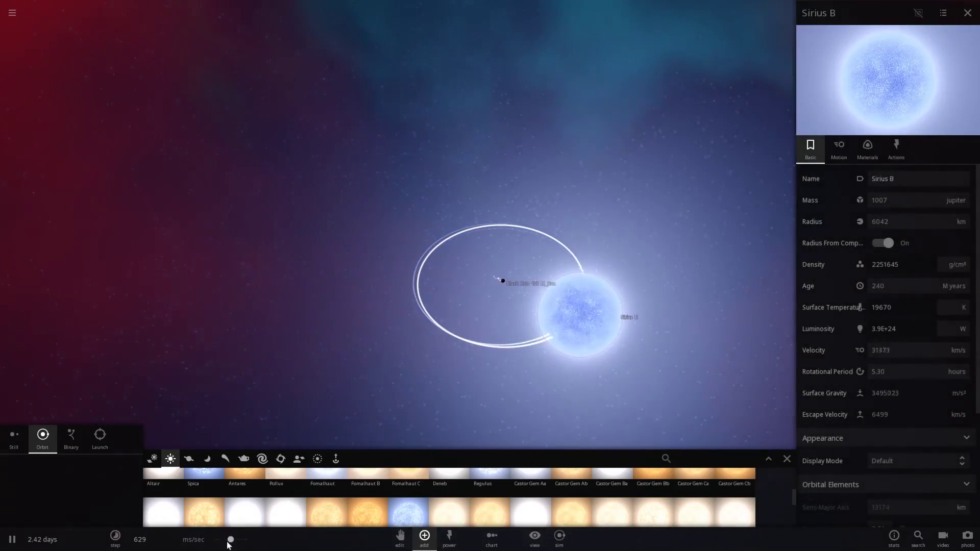
{"action": "left_click_drag", "start_coordinate": [227, 541], "coordinate": [249, 542]}
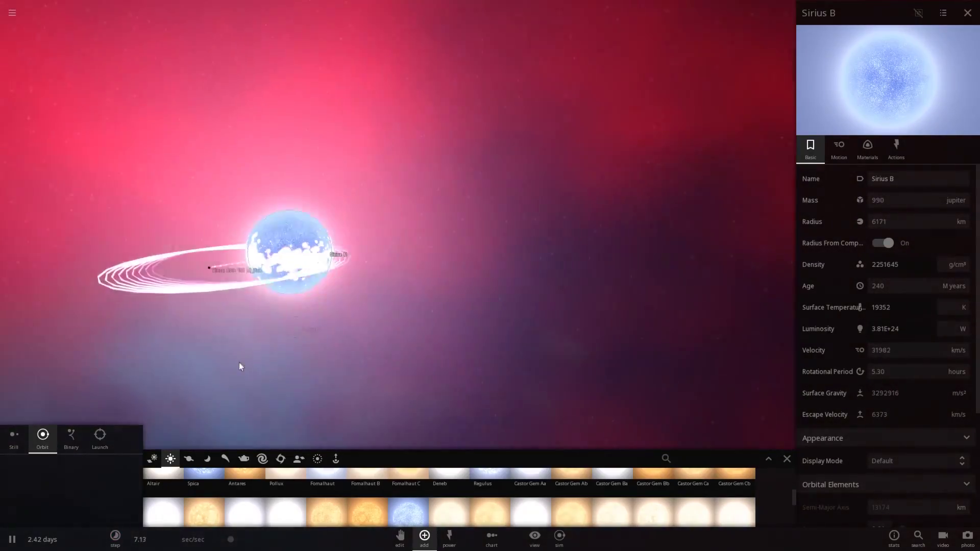
Pause the simulation to inspect a fragment and Sirius B's surface up close, briefly running it between views.
{"action": "key", "text": "space"}
{"action": "double_click", "coordinate": [280, 302]}
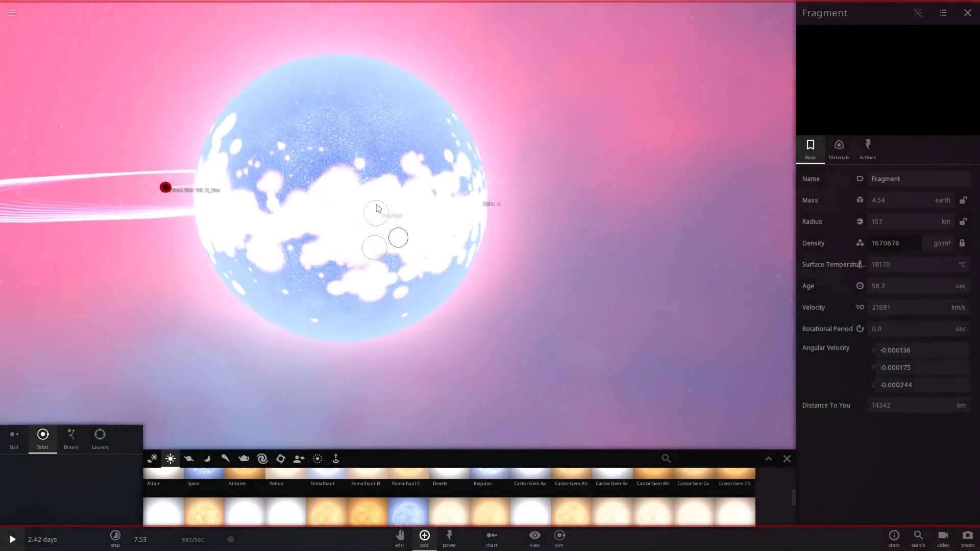
{"action": "left_click", "coordinate": [374, 158]}
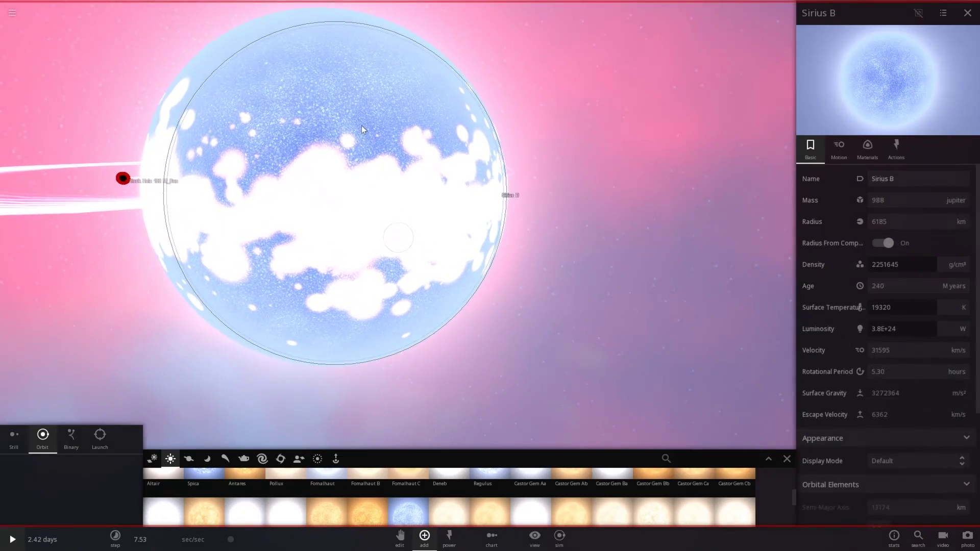
{"action": "right_click_drag", "start_coordinate": [362, 126], "coordinate": [290, 180]}
{"action": "scroll", "coordinate": [289, 179], "scroll_direction": "down", "scroll_amount": 5}
{"action": "key", "text": "space"}
{"action": "scroll", "coordinate": [399, 231], "scroll_direction": "down", "scroll_amount": 2}
{"action": "key", "text": "space"}
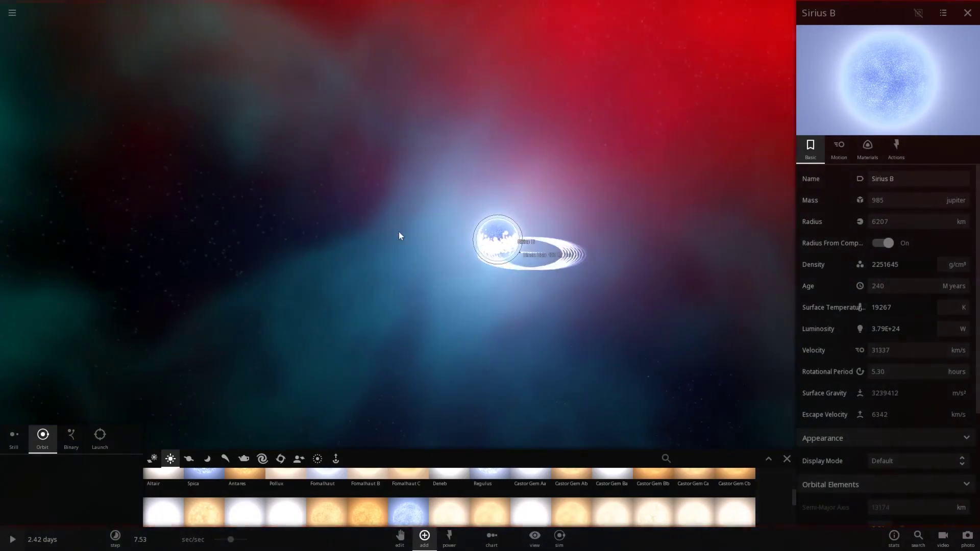
Center on the 100-solar-mass black hole and resume the simulation to observe Sirius B's orbit from several angles.
{"action": "double_click", "coordinate": [507, 251]}
{"action": "key", "text": "space"}
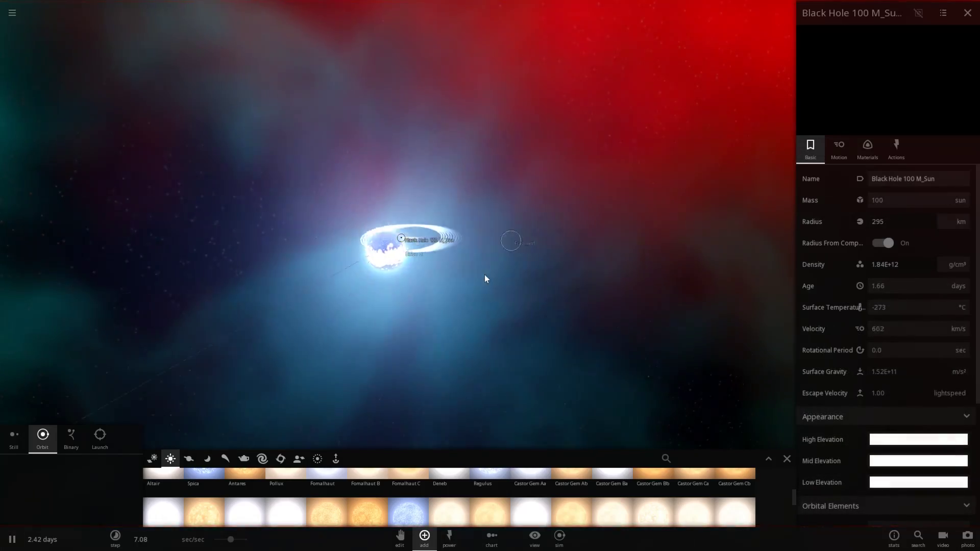
{"action": "left_click_drag", "start_coordinate": [484, 279], "coordinate": [435, 366]}
{"action": "scroll", "coordinate": [379, 320], "scroll_direction": "up", "scroll_amount": 5}
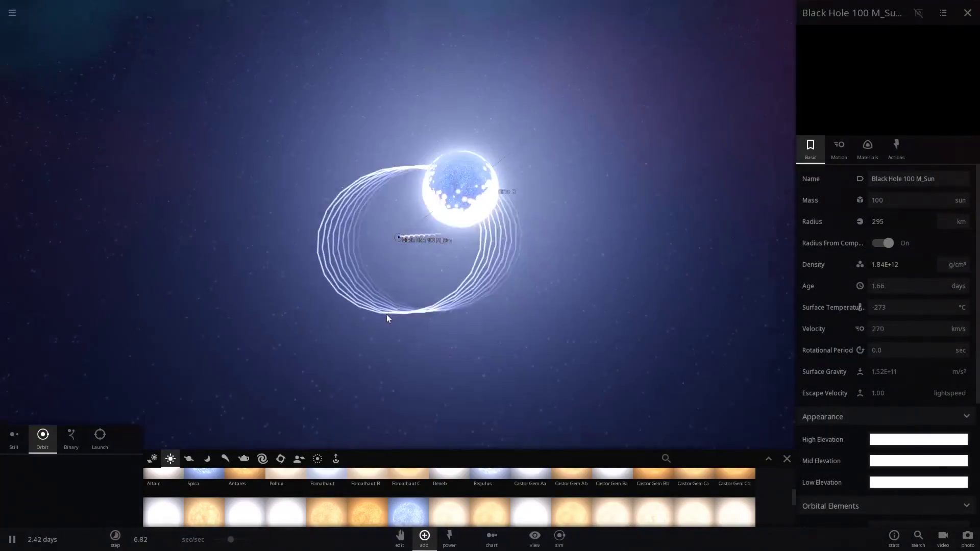
{"action": "left_click_drag", "start_coordinate": [387, 315], "coordinate": [558, 194]}
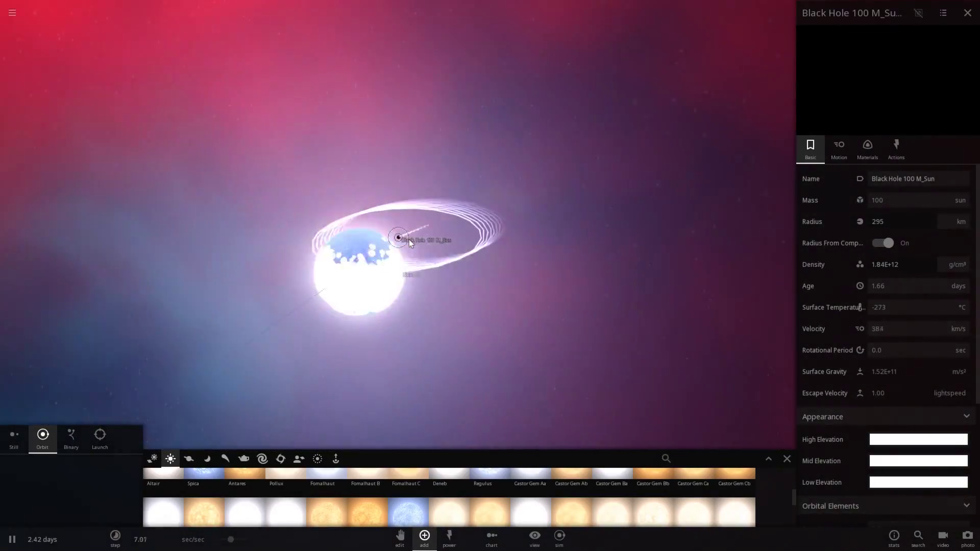
Pause the simulation and delete Sirius B from its close orbit around the black hole.
{"action": "key", "text": "space"}
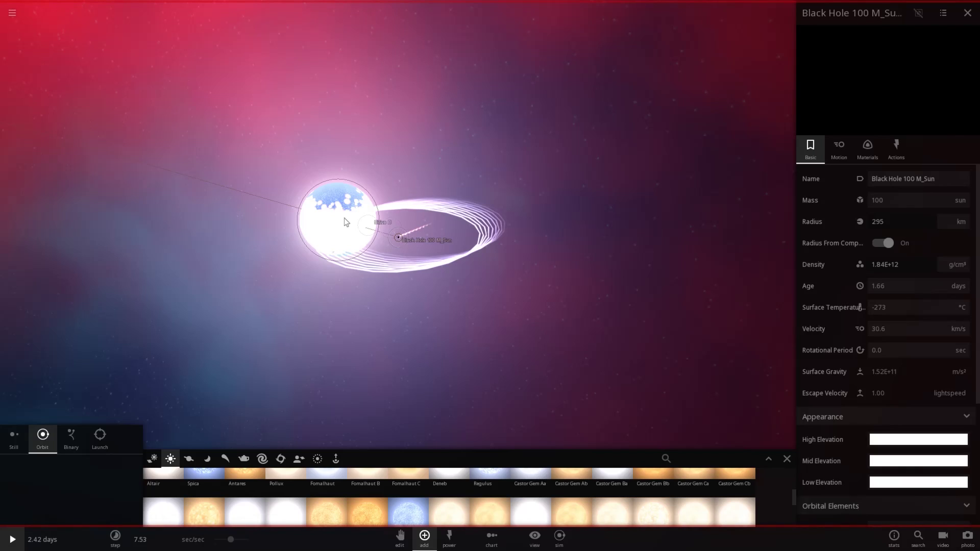
{"action": "double_click", "coordinate": [346, 222]}
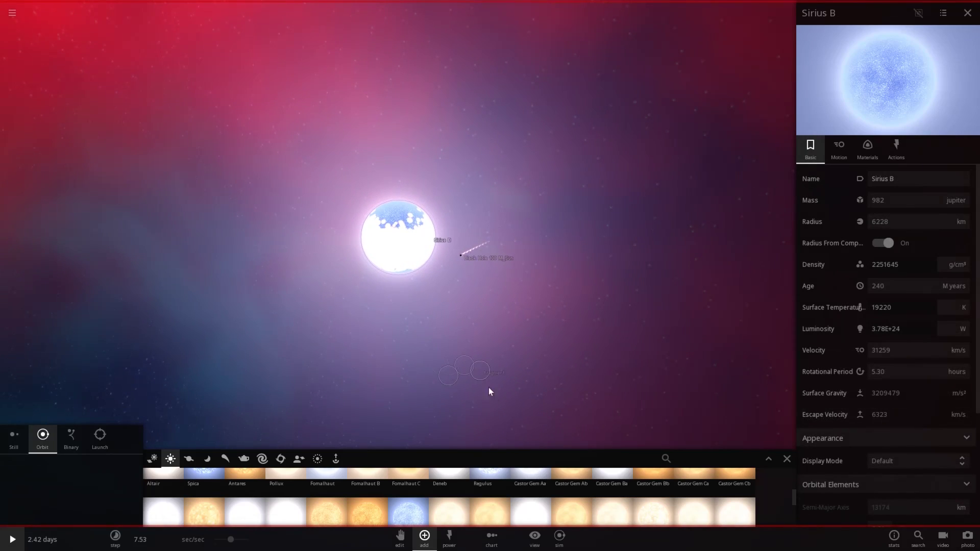
{"action": "left_click", "coordinate": [765, 458]}
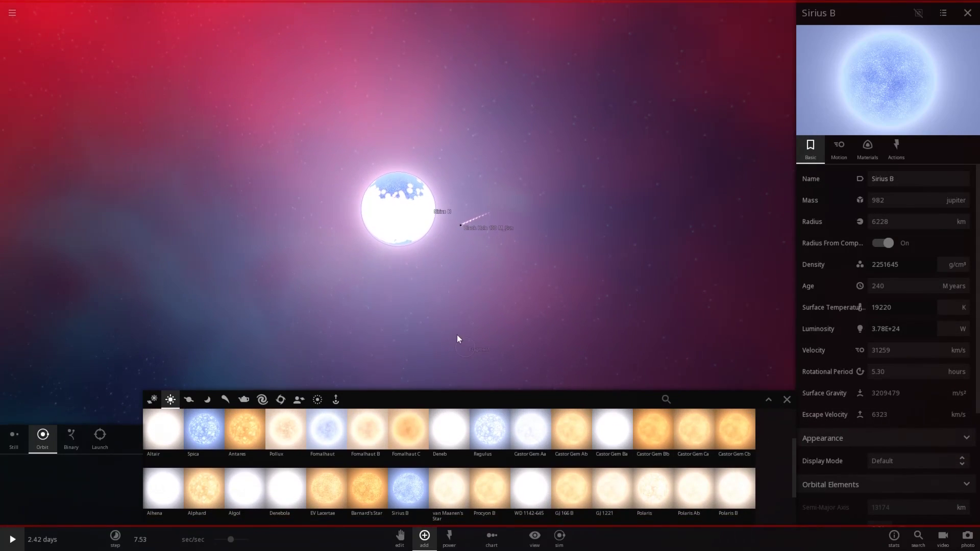
{"action": "key", "text": "Delete"}
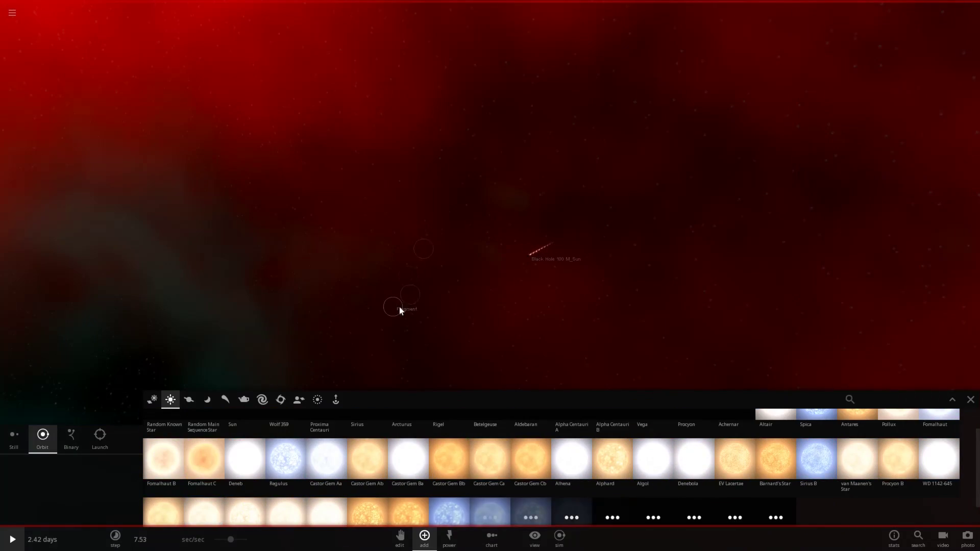
Add Sirius B again in a wider orbit, about 51,000 km from the black hole.
{"action": "scroll", "coordinate": [360, 477], "scroll_direction": "down", "scroll_amount": 1}
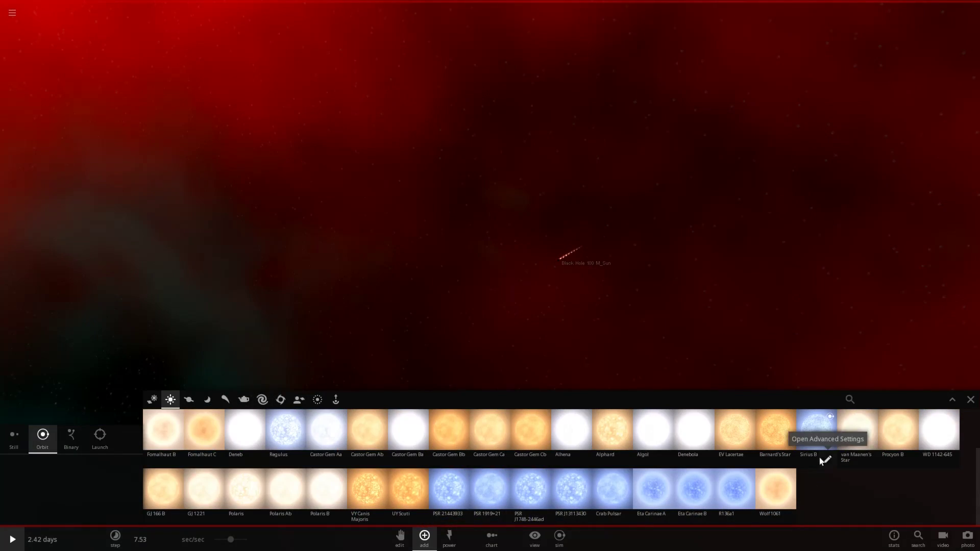
{"action": "left_click", "coordinate": [751, 369]}
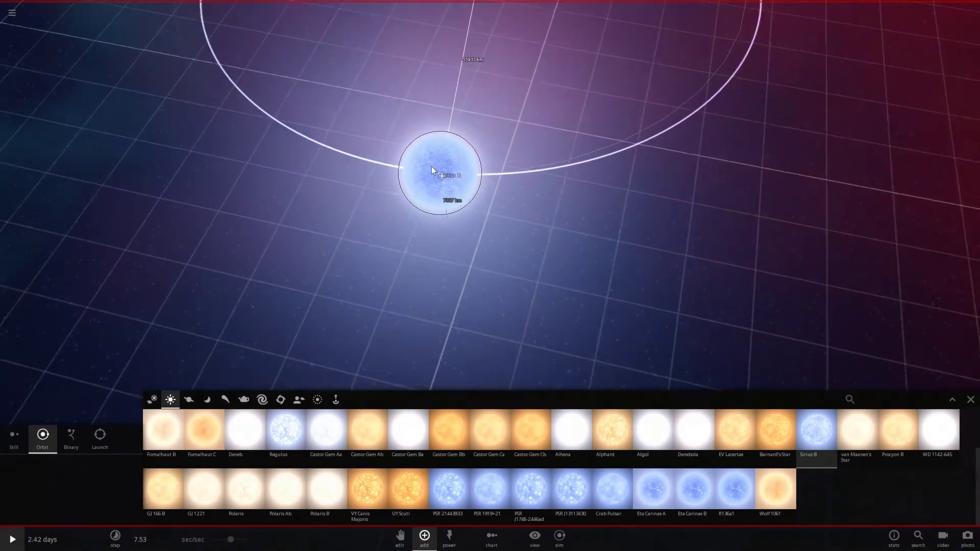
{"action": "scroll", "coordinate": [431, 167], "scroll_direction": "down", "scroll_amount": 2}
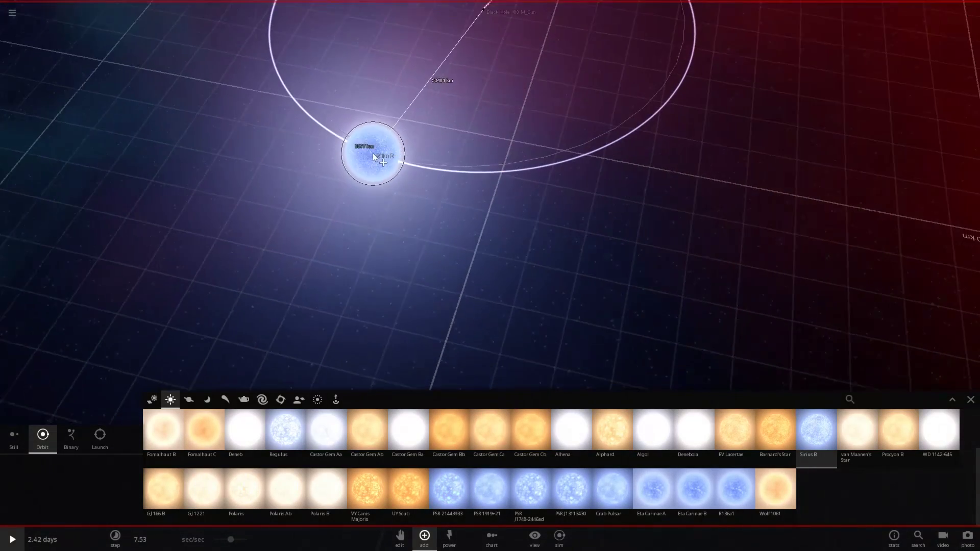
{"action": "left_click", "coordinate": [357, 142]}
{"action": "key", "text": "Escape"}
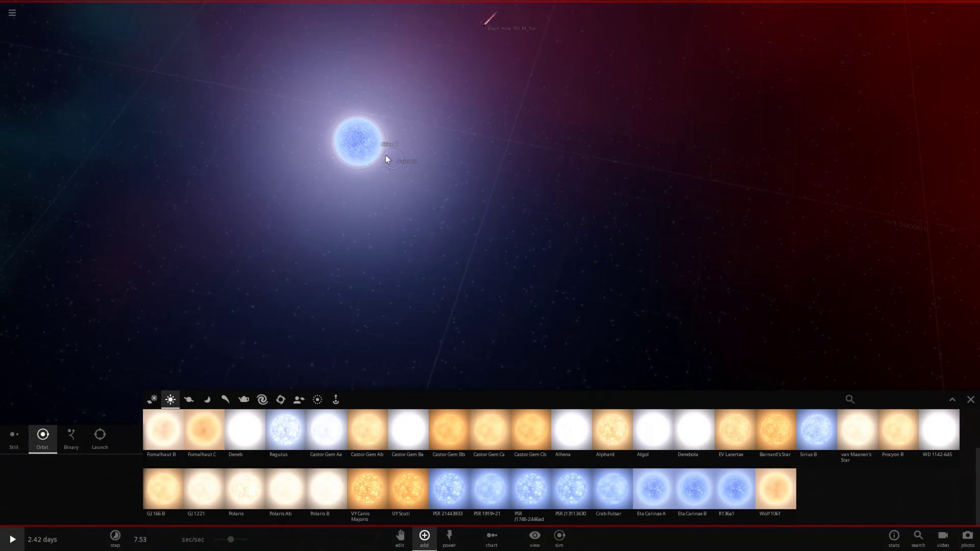
Run the simulation and observe the wider orbit, centering first on Sirius B and then on the black hole.
{"action": "double_click", "coordinate": [377, 150]}
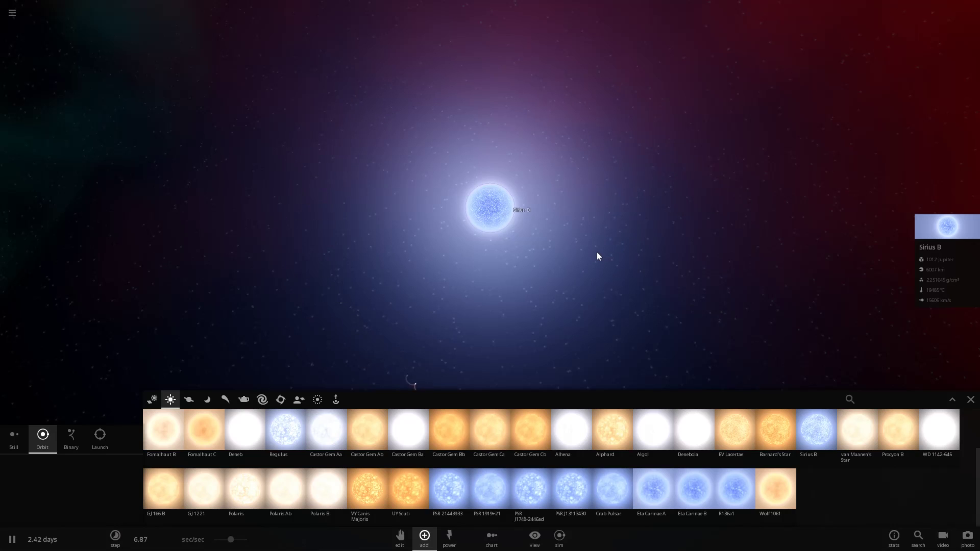
{"action": "scroll", "coordinate": [553, 148], "scroll_direction": "down", "scroll_amount": 2}
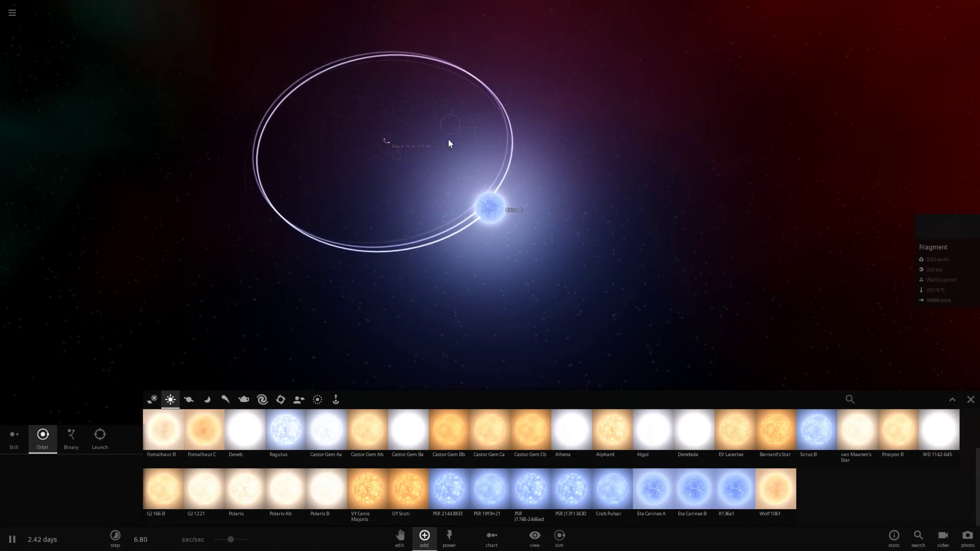
{"action": "double_click", "coordinate": [422, 316]}
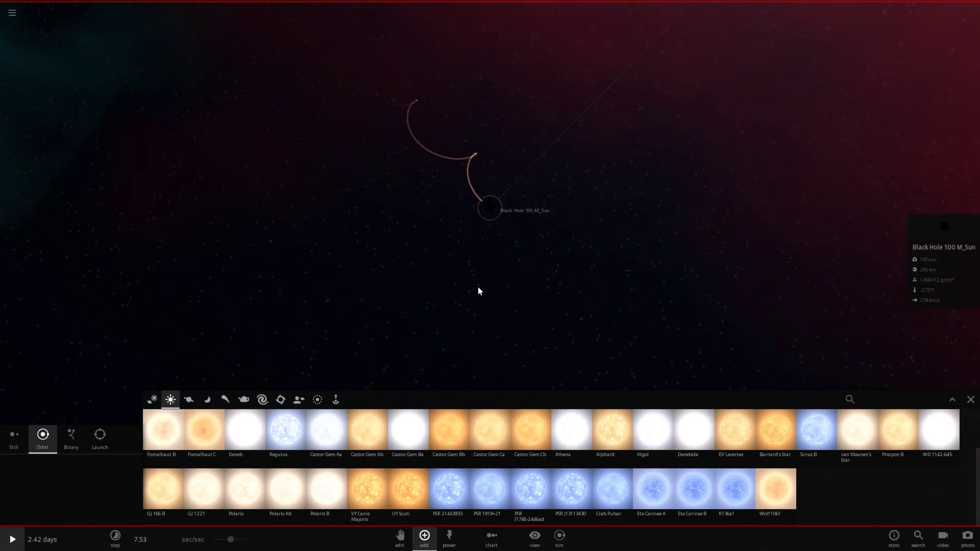
{"action": "left_click", "coordinate": [478, 287]}
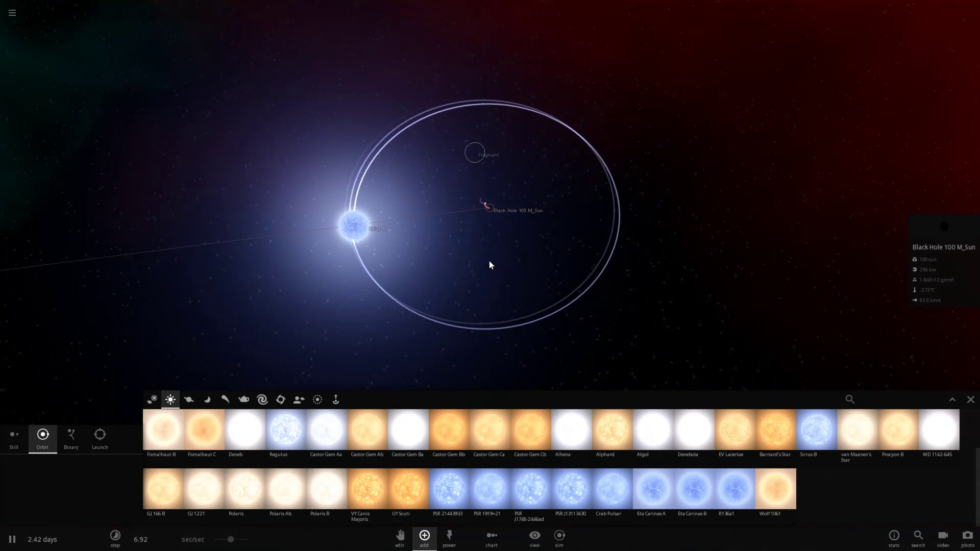
{"action": "scroll", "coordinate": [493, 268], "scroll_direction": "down", "scroll_amount": 4}
{"action": "scroll", "coordinate": [496, 265], "scroll_direction": "up", "scroll_amount": 2}
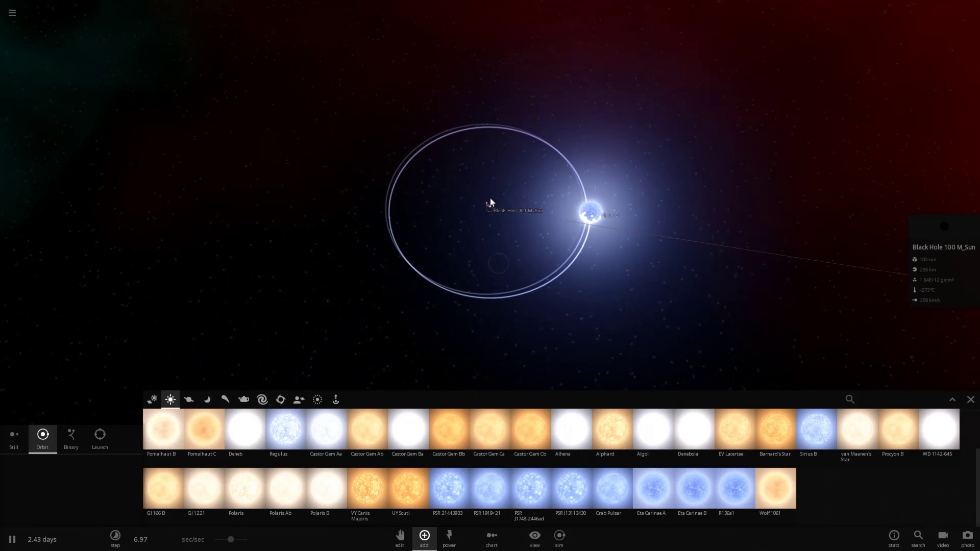
Pause the simulation, remove Sirius B and add Proxima Centauri in orbit about 229,000 km from the black hole.
{"action": "key", "text": "space"}
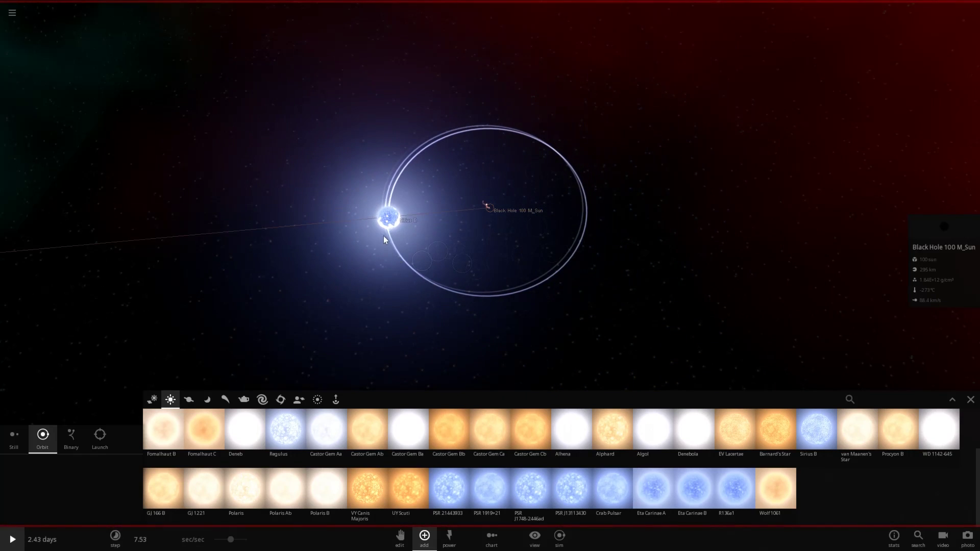
{"action": "scroll", "coordinate": [401, 473], "scroll_direction": "up", "scroll_amount": 1}
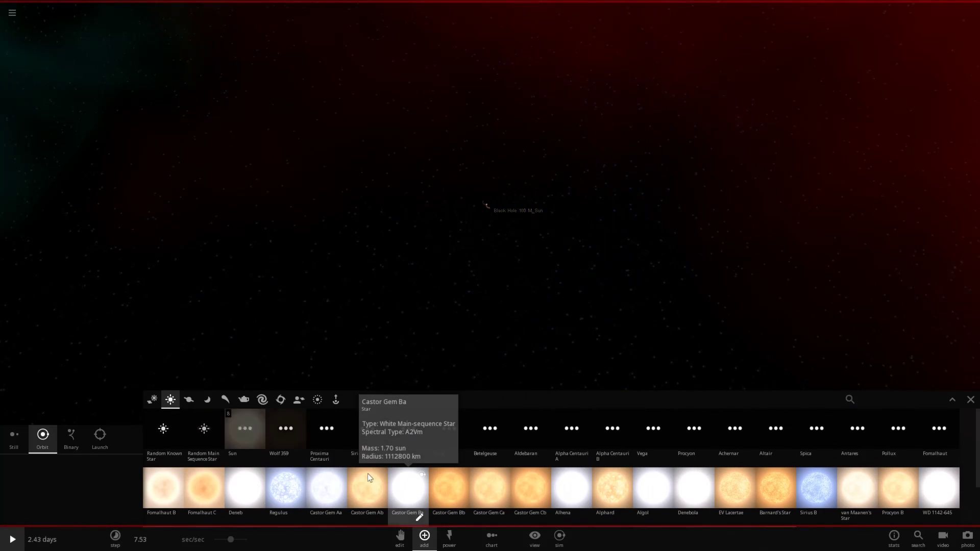
{"action": "left_click", "coordinate": [314, 432]}
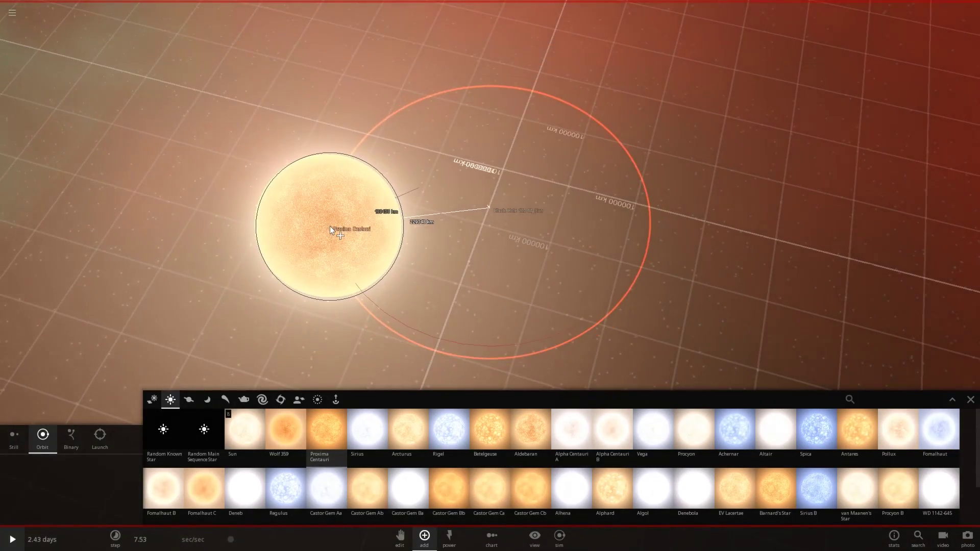
{"action": "left_click", "coordinate": [330, 226]}
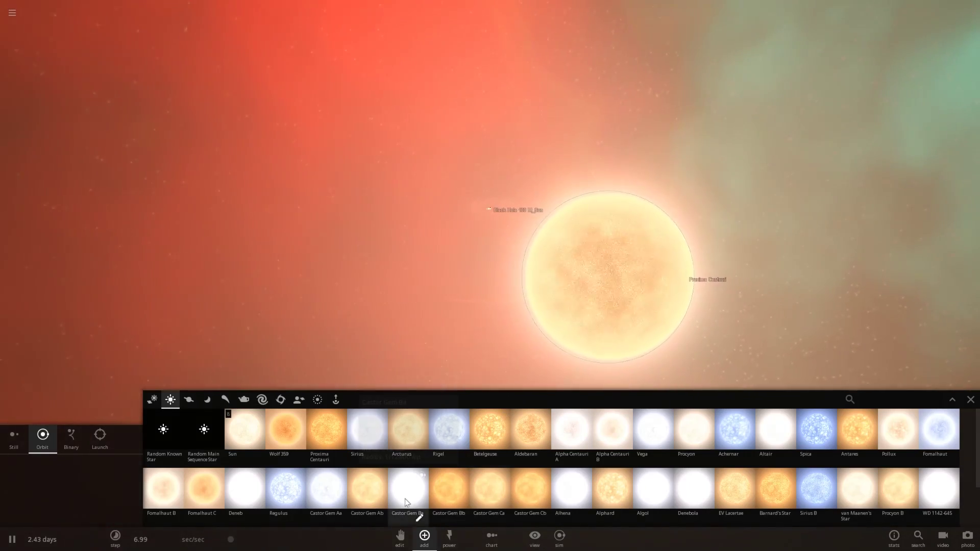
Center on Proxima Centauri, speed the simulation up to about 50 sec/sec and close the star catalogue.
{"action": "left_click", "coordinate": [622, 261]}
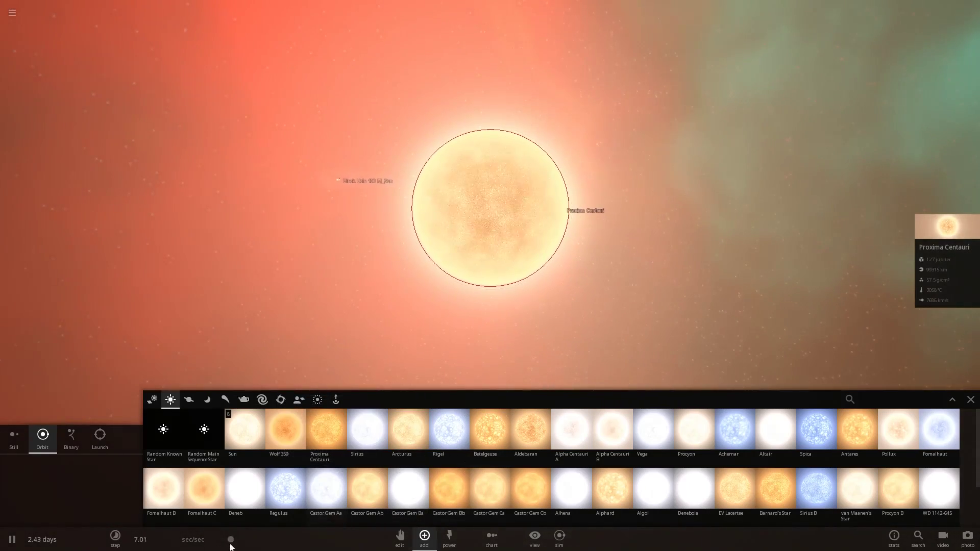
{"action": "left_click_drag", "start_coordinate": [276, 538], "coordinate": [290, 535]}
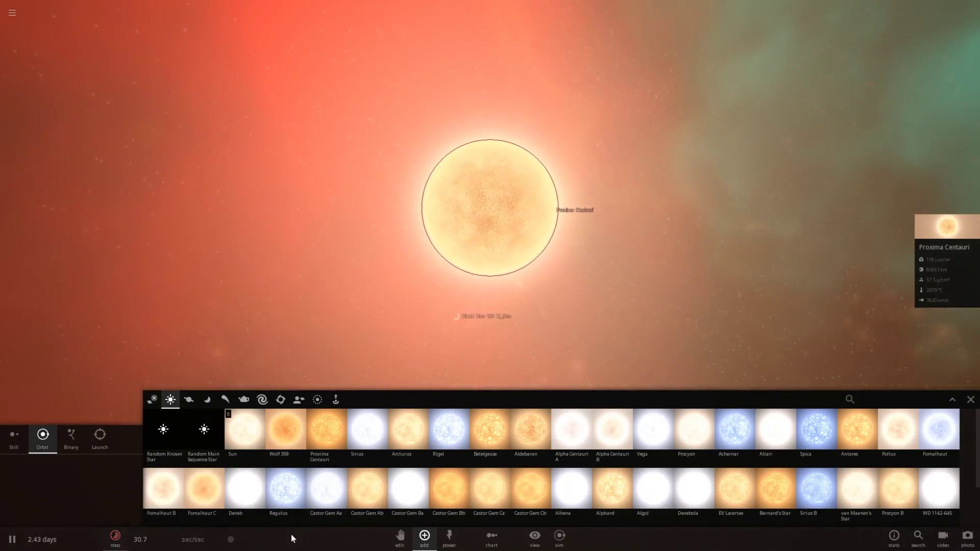
{"action": "right_click_drag", "start_coordinate": [536, 223], "coordinate": [507, 214]}
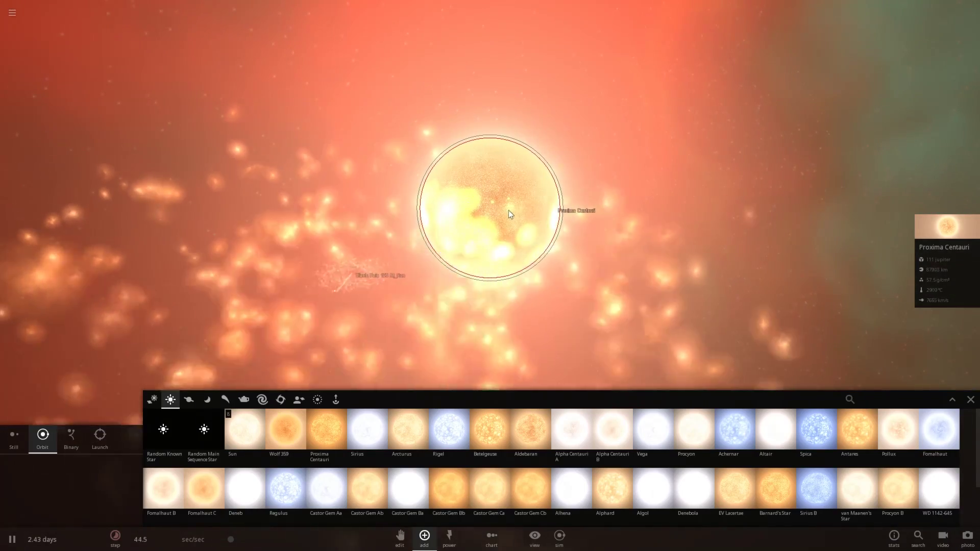
{"action": "left_click_drag", "start_coordinate": [231, 539], "coordinate": [249, 539]}
{"action": "left_click", "coordinate": [971, 400]}
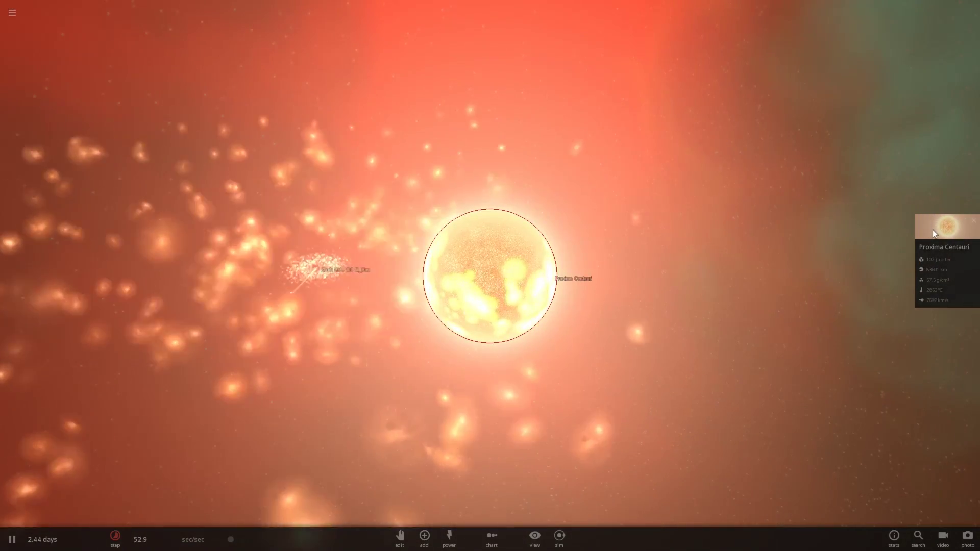
With Proxima Centauri's properties open, raise the simulation speed to 3.40 mins/sec and pause to inspect a fragment near the black hole.
{"action": "left_click", "coordinate": [932, 229]}
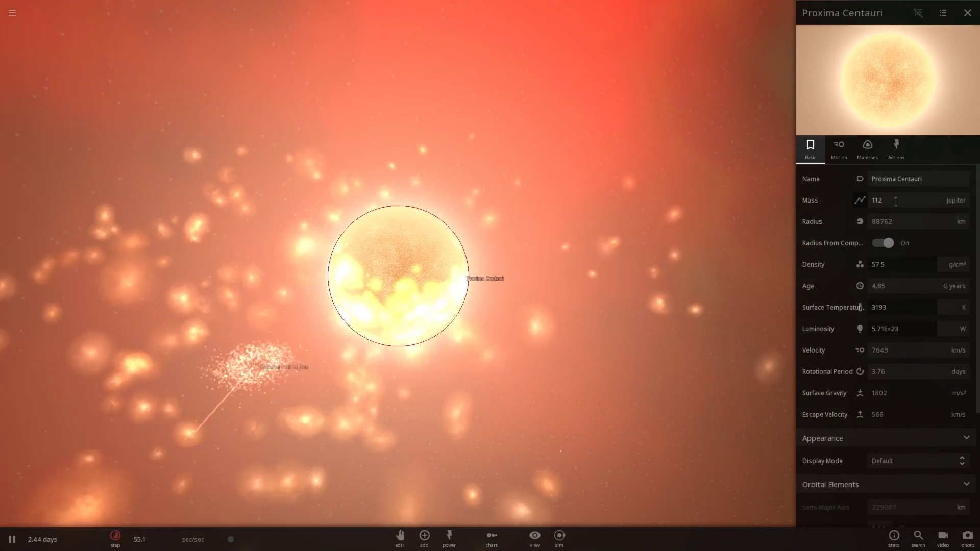
{"action": "left_click_drag", "start_coordinate": [229, 546], "coordinate": [236, 546]}
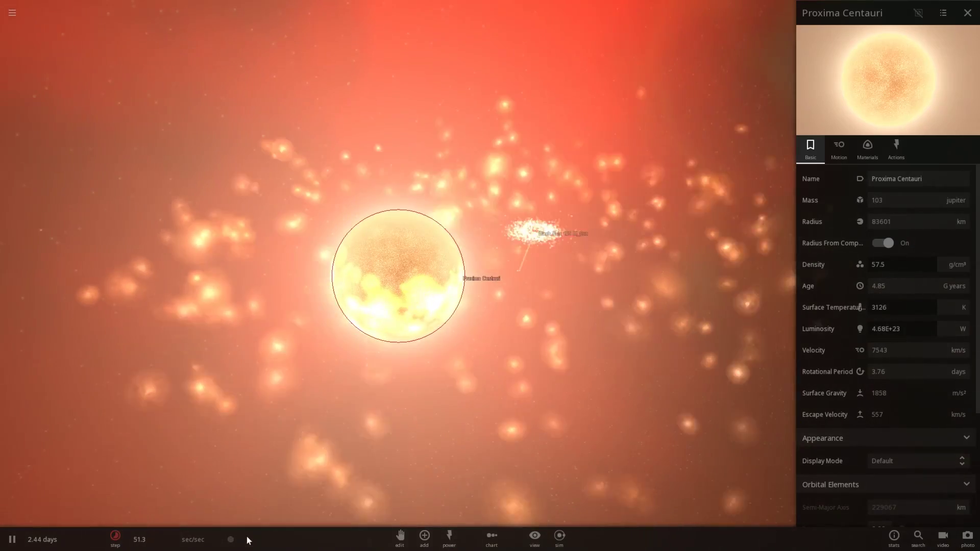
{"action": "left_click", "coordinate": [22, 541]}
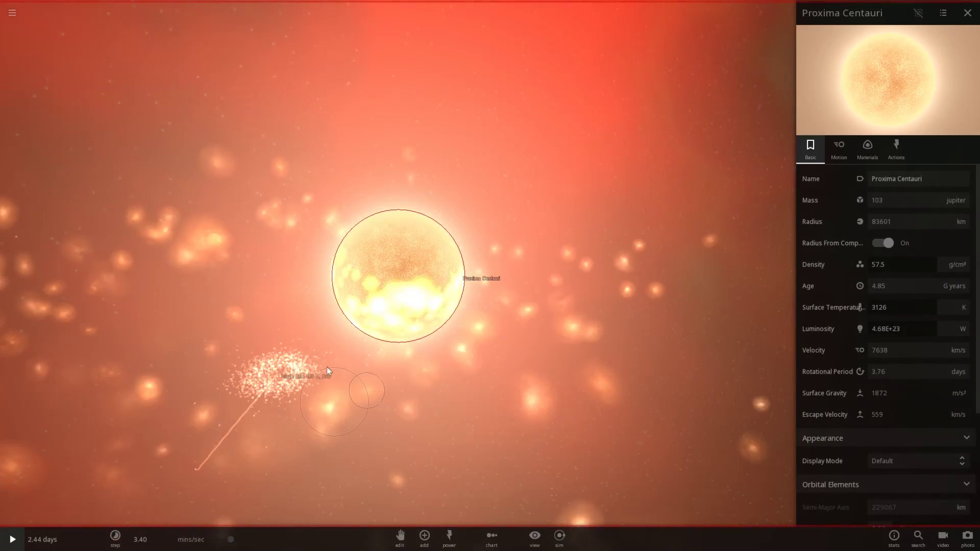
{"action": "left_click", "coordinate": [367, 389]}
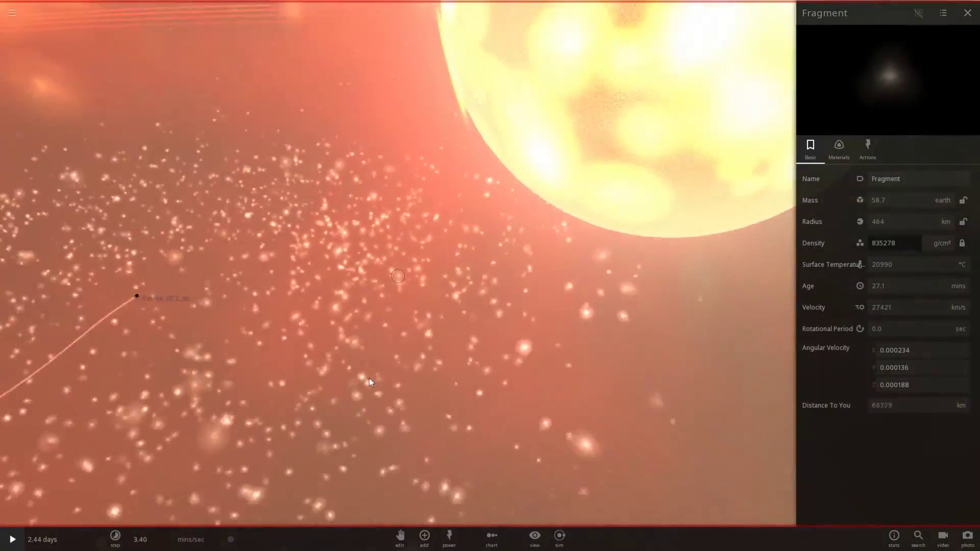
{"action": "scroll", "coordinate": [369, 378], "scroll_direction": "down", "scroll_amount": 5}
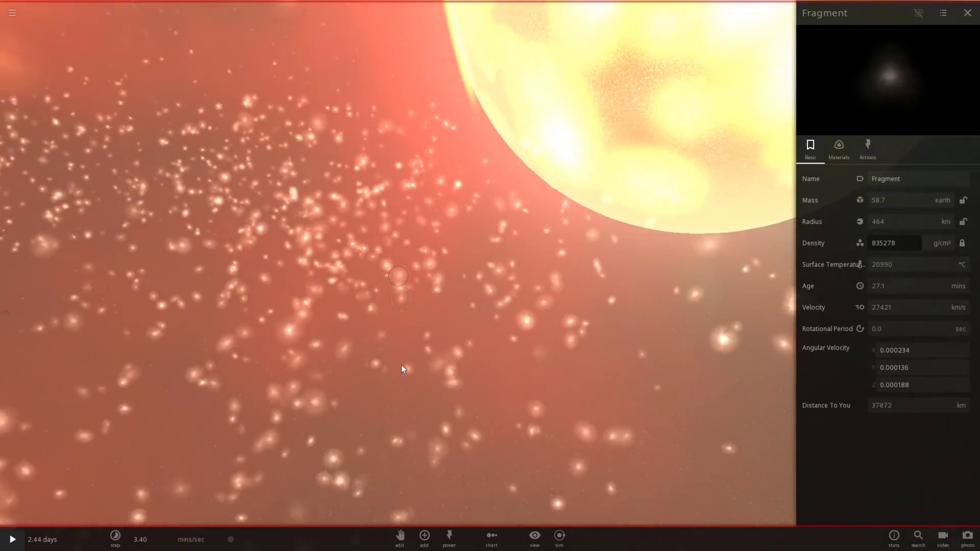
Bring up Proxima Centauri's properties in place of the fragment's and resume the simulation.
{"action": "scroll", "coordinate": [466, 345], "scroll_direction": "down", "scroll_amount": 5}
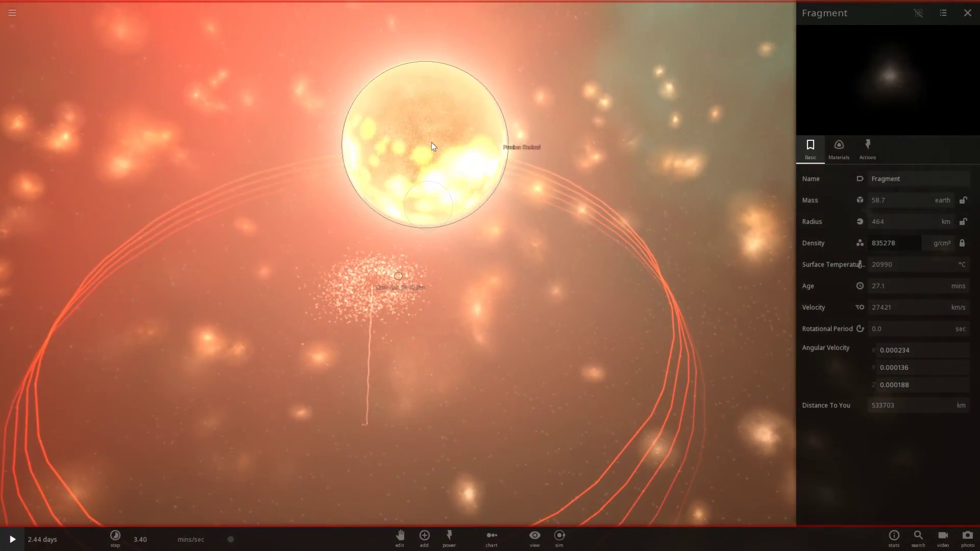
{"action": "left_click", "coordinate": [430, 143]}
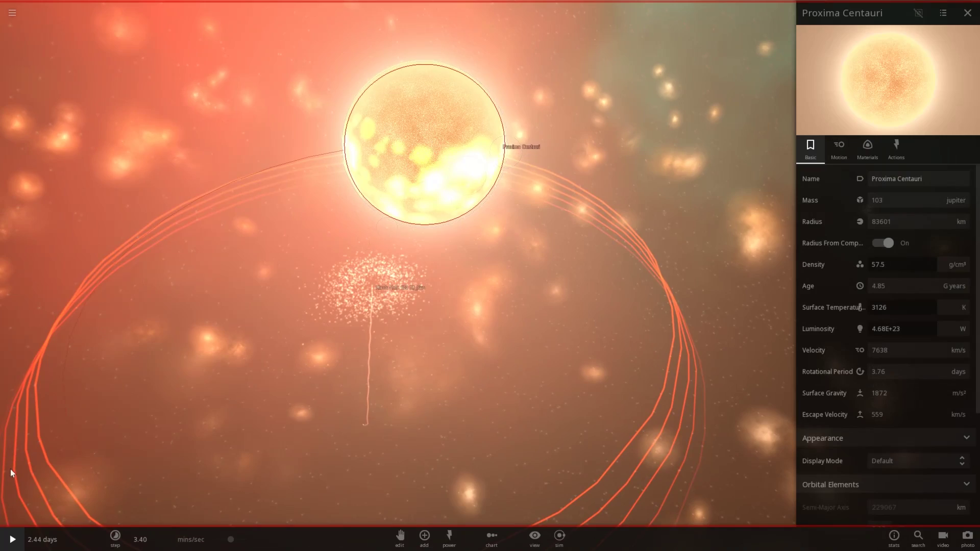
{"action": "left_click", "coordinate": [15, 534]}
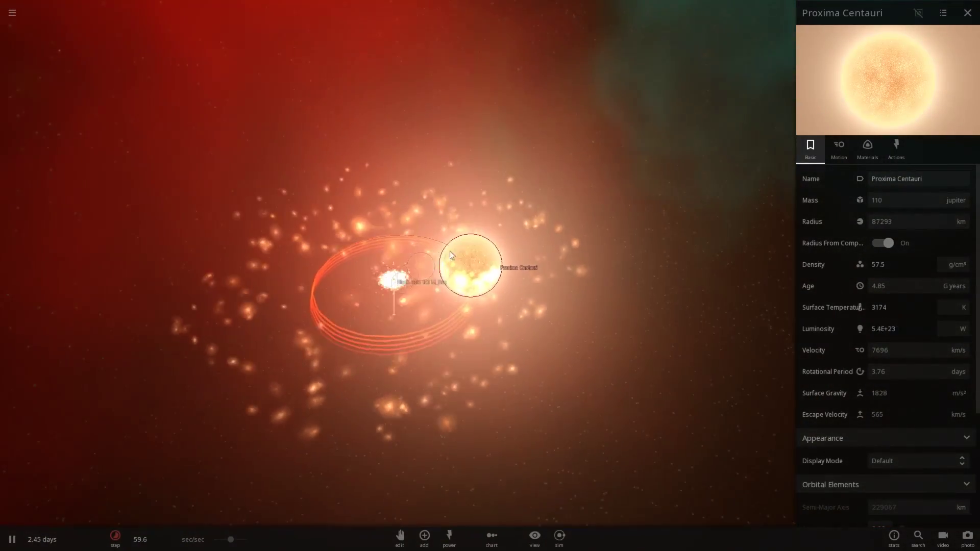
Reselect Proxima Centauri among the fragments while the simulation runs and open the list of simulation-wide actions.
{"action": "left_click", "coordinate": [466, 235]}
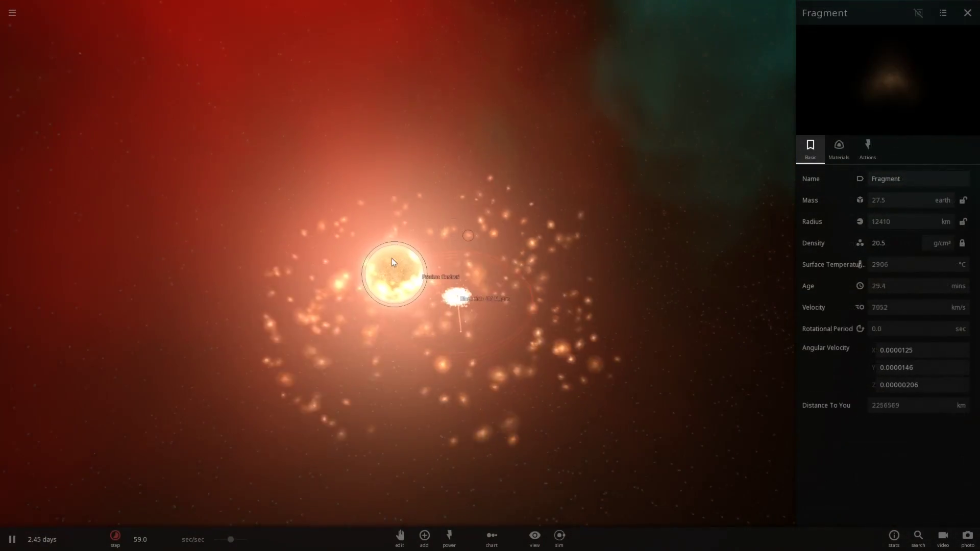
{"action": "left_click", "coordinate": [405, 272]}
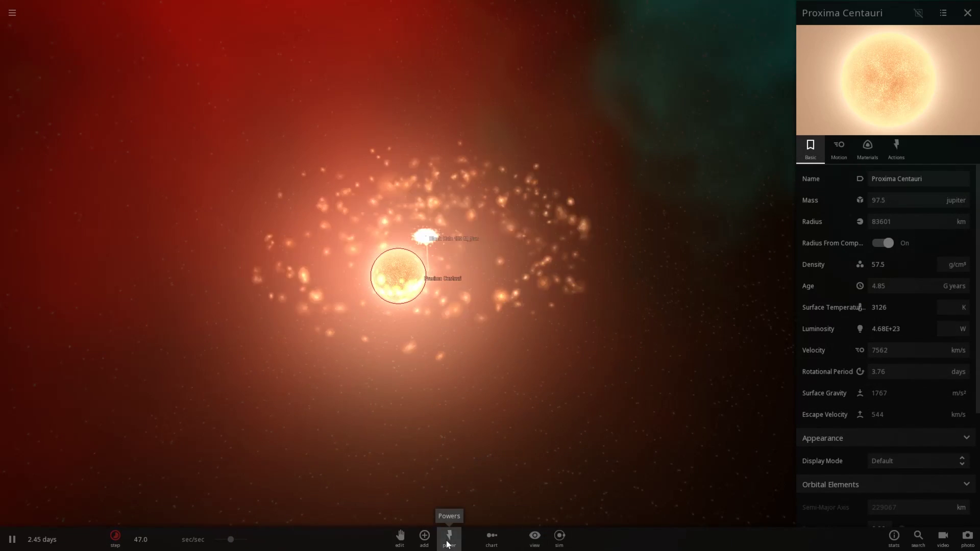
{"action": "left_click", "coordinate": [363, 513]}
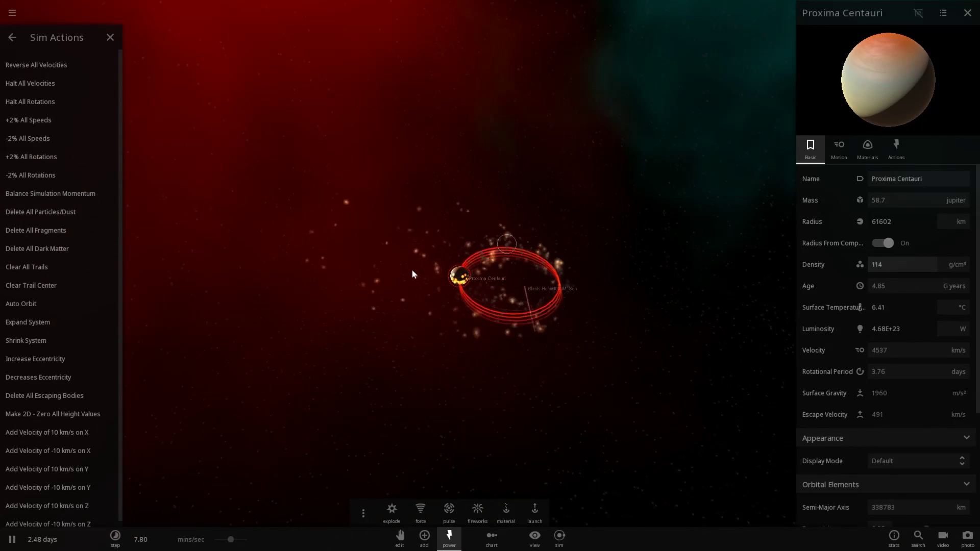
Pause briefly to center on the black hole, and resume to observe Proxima Centauri's orbit from another angle.
{"action": "key", "text": "space"}
{"action": "left_click", "coordinate": [509, 270]}
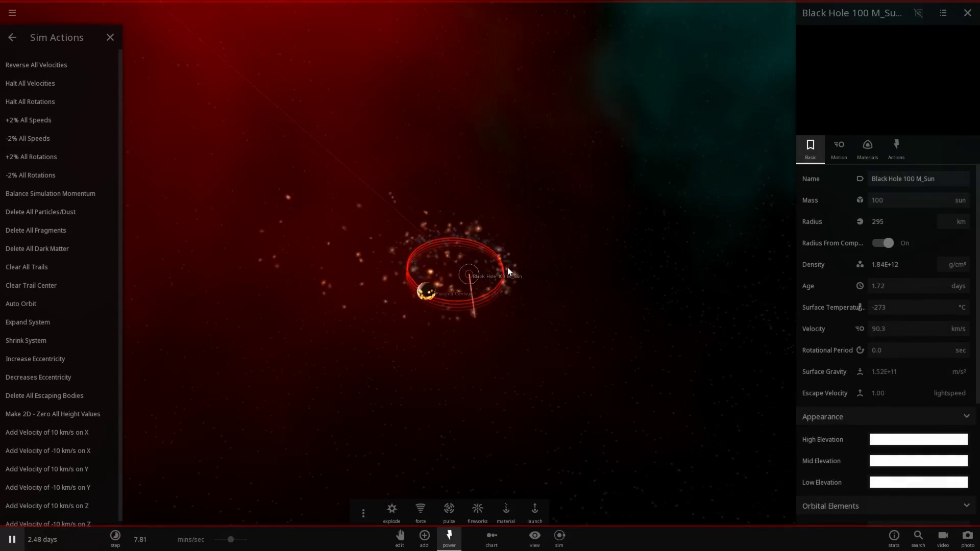
{"action": "key", "text": "space"}
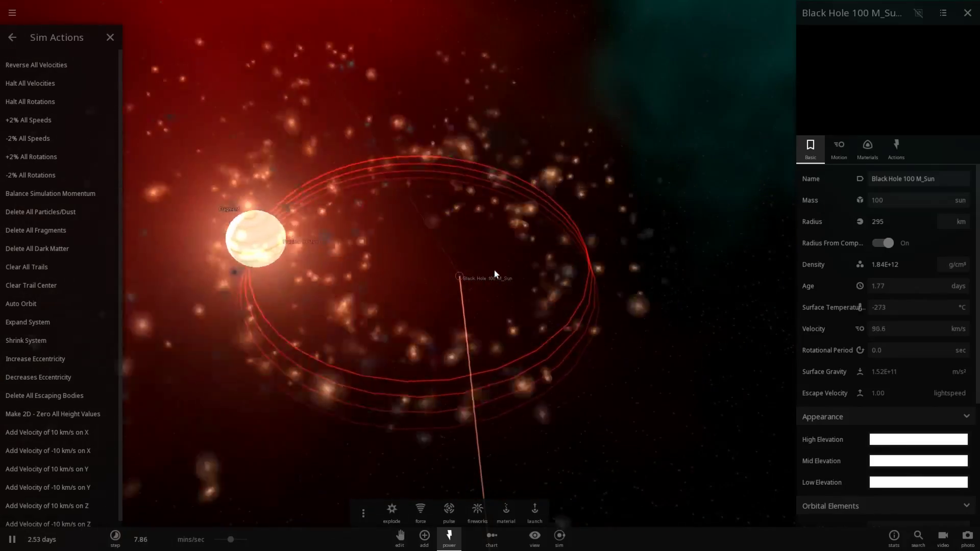
{"action": "scroll", "coordinate": [494, 270], "scroll_direction": "down", "scroll_amount": 4}
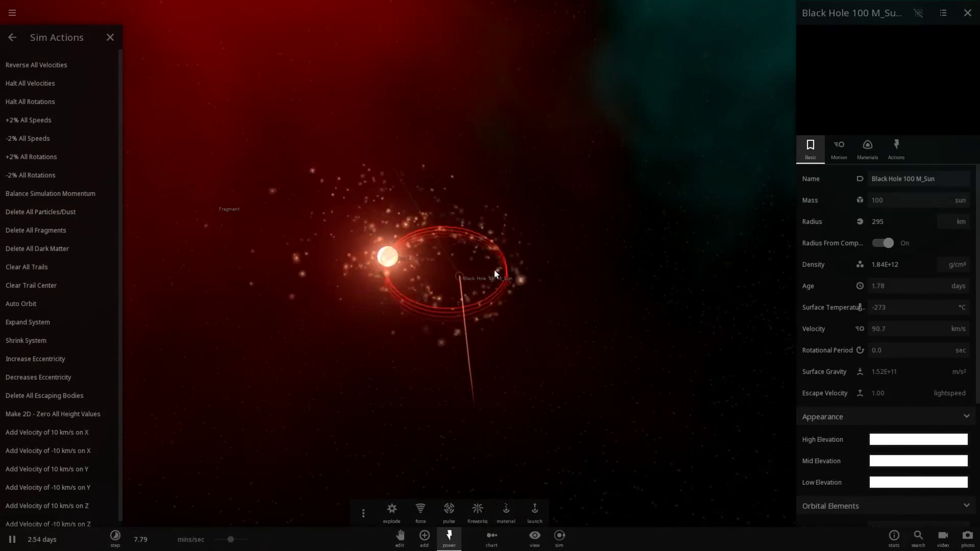
{"action": "right_click_drag", "start_coordinate": [494, 270], "coordinate": [356, 262]}
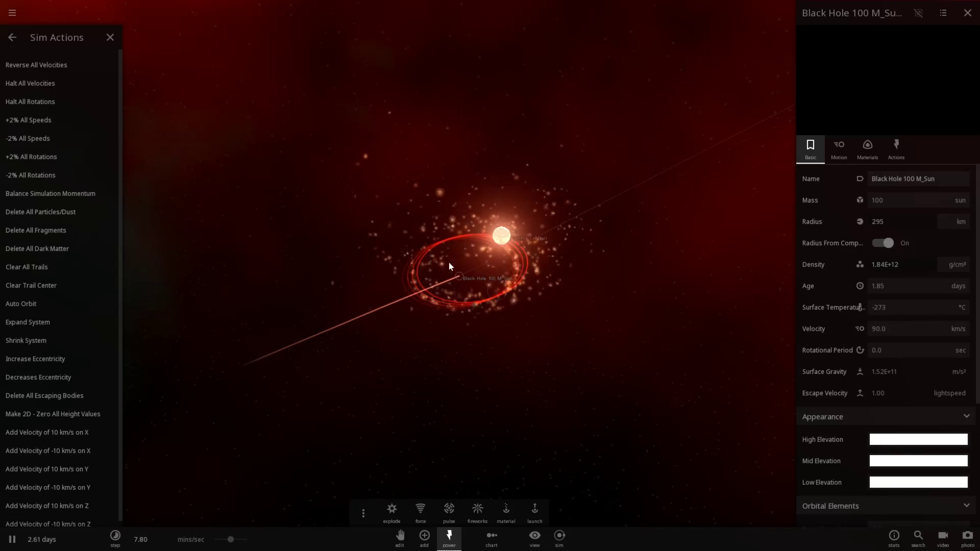
Pause briefly to center on Proxima Centauri, resume and examine the star up close, and close the Sim Actions list.
{"action": "key", "text": "space"}
{"action": "left_click", "coordinate": [519, 278]}
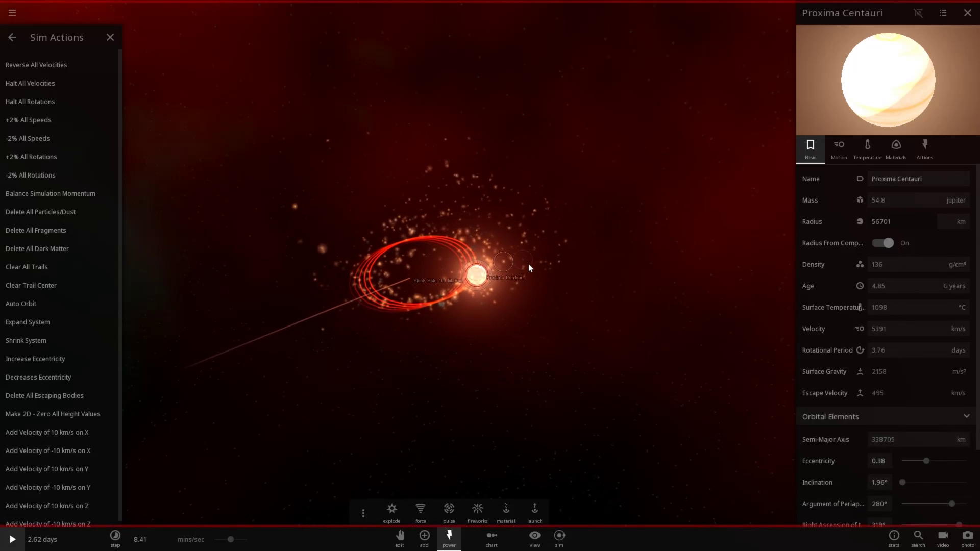
{"action": "key", "text": "space"}
{"action": "scroll", "coordinate": [492, 223], "scroll_direction": "up", "scroll_amount": 5}
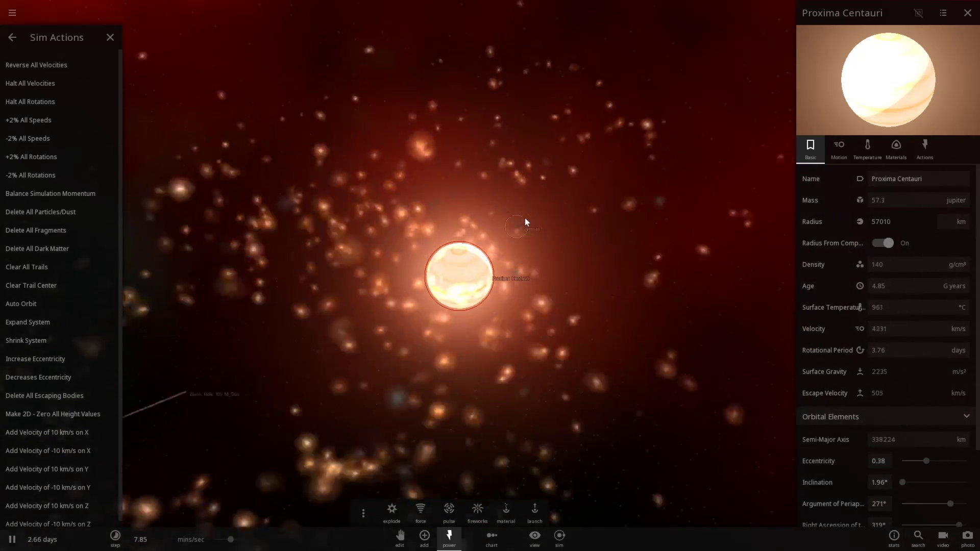
{"action": "scroll", "coordinate": [525, 220], "scroll_direction": "down", "scroll_amount": 5}
{"action": "left_click", "coordinate": [106, 40]}
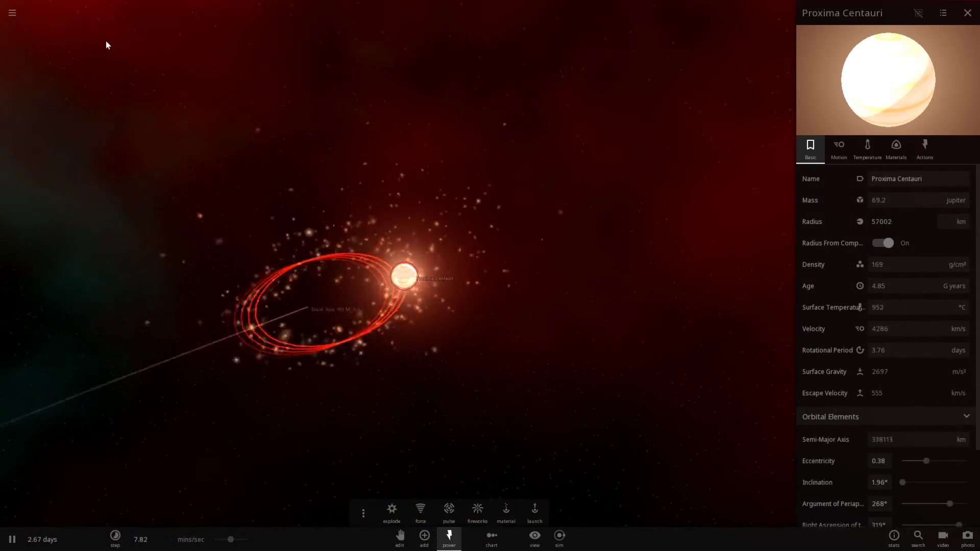